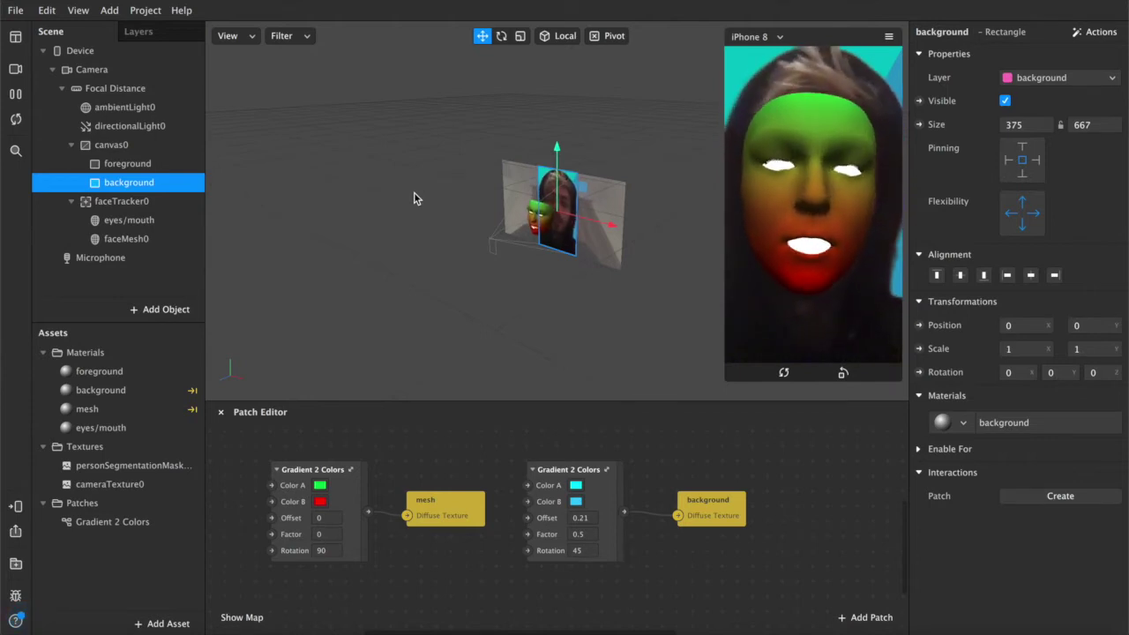
- Pause the simulator preview of the finished gradient face effect
{"action": "left_click", "coordinate": [15, 95]}
- Start a new project, switch the simulator to the FaceTime HD webcam, and enlarge the preview
{"action": "key", "text": "ctrl+n"}
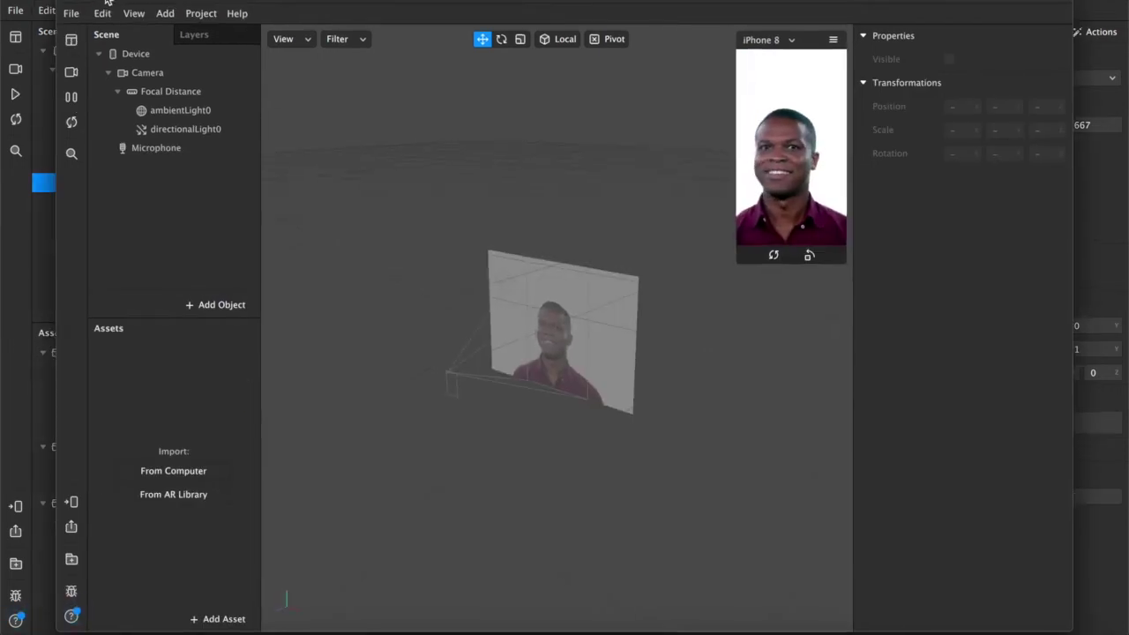
{"action": "left_click", "coordinate": [15, 69]}
{"action": "left_click", "coordinate": [67, 94]}
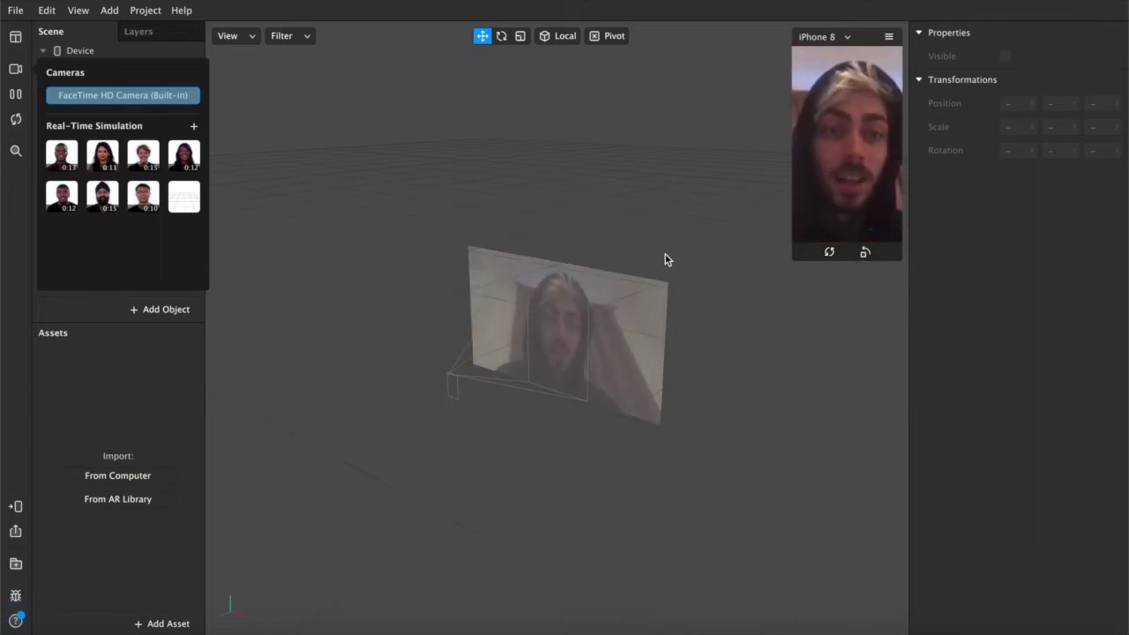
{"action": "left_click_drag", "start_coordinate": [795, 258], "coordinate": [714, 316]}
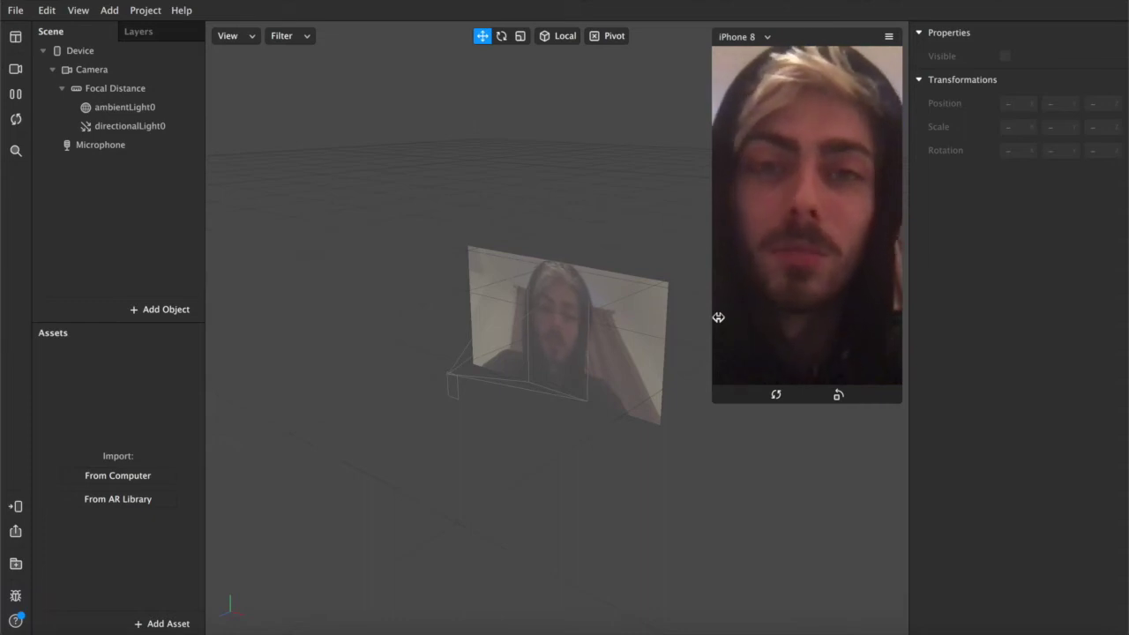
{"action": "left_click_drag", "start_coordinate": [719, 318], "coordinate": [716, 317]}
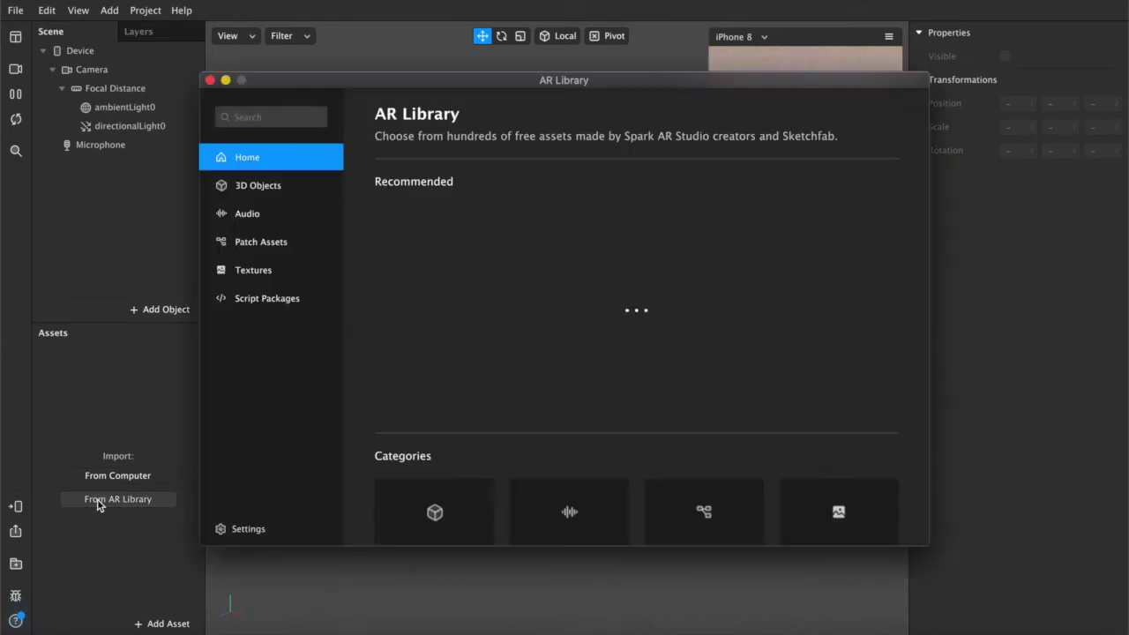
- Import the free 2 Colors Gradient patch from the AR Library's Patch Assets into the untitled project
{"action": "left_click", "coordinate": [98, 500]}
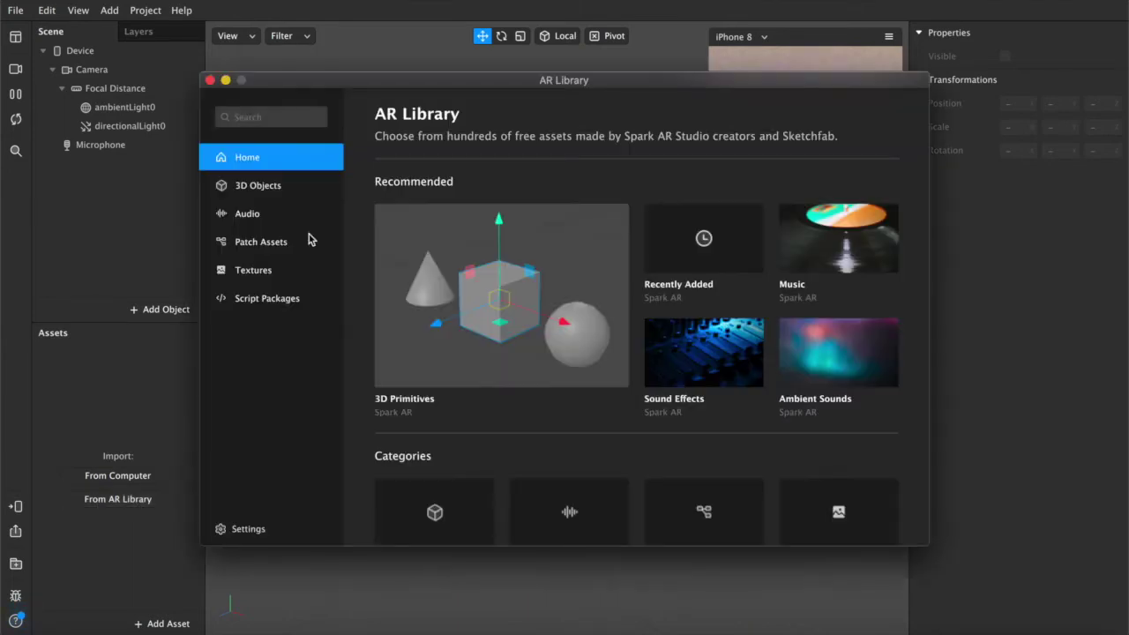
{"action": "left_click", "coordinate": [255, 243]}
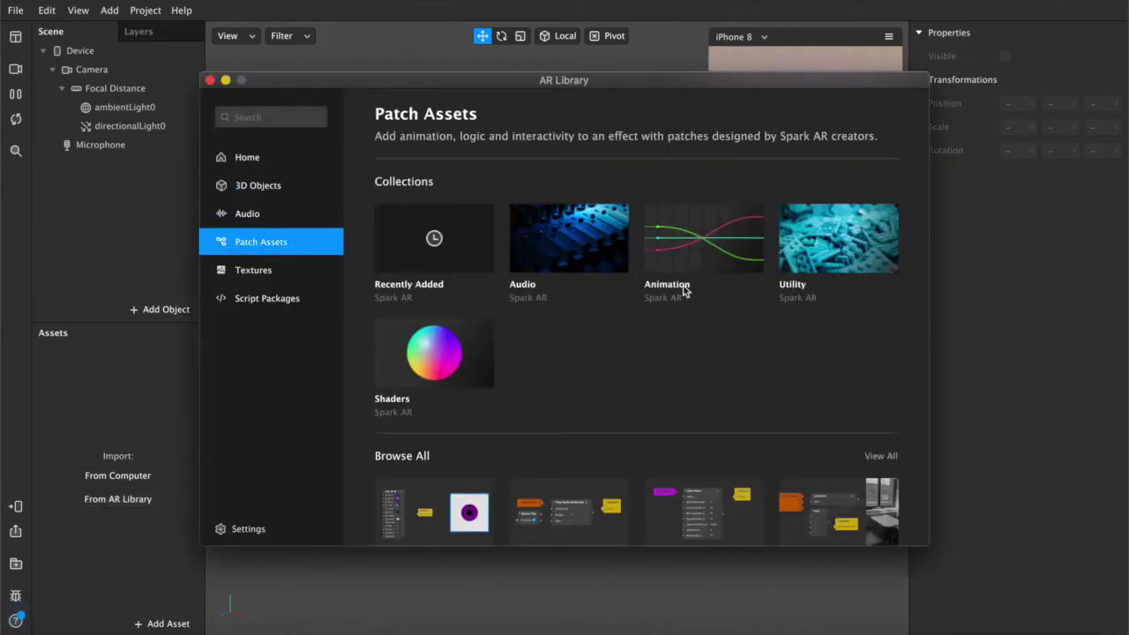
{"action": "scroll", "coordinate": [683, 291], "scroll_direction": "down", "scroll_amount": 3}
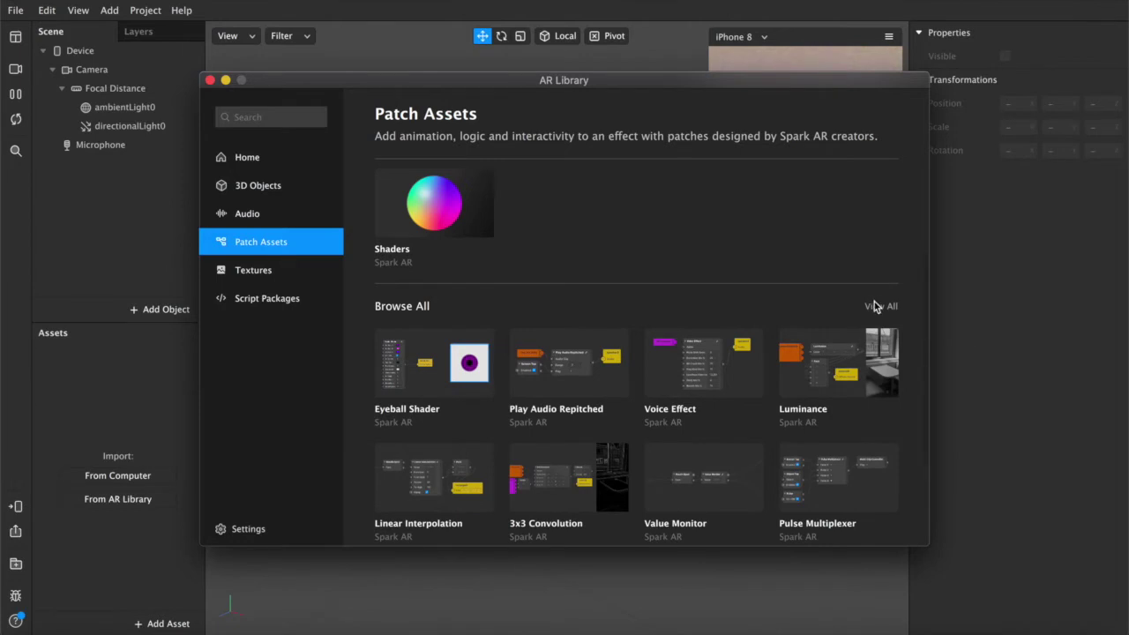
{"action": "left_click", "coordinate": [881, 306]}
{"action": "scroll", "coordinate": [747, 328], "scroll_direction": "down", "scroll_amount": 10}
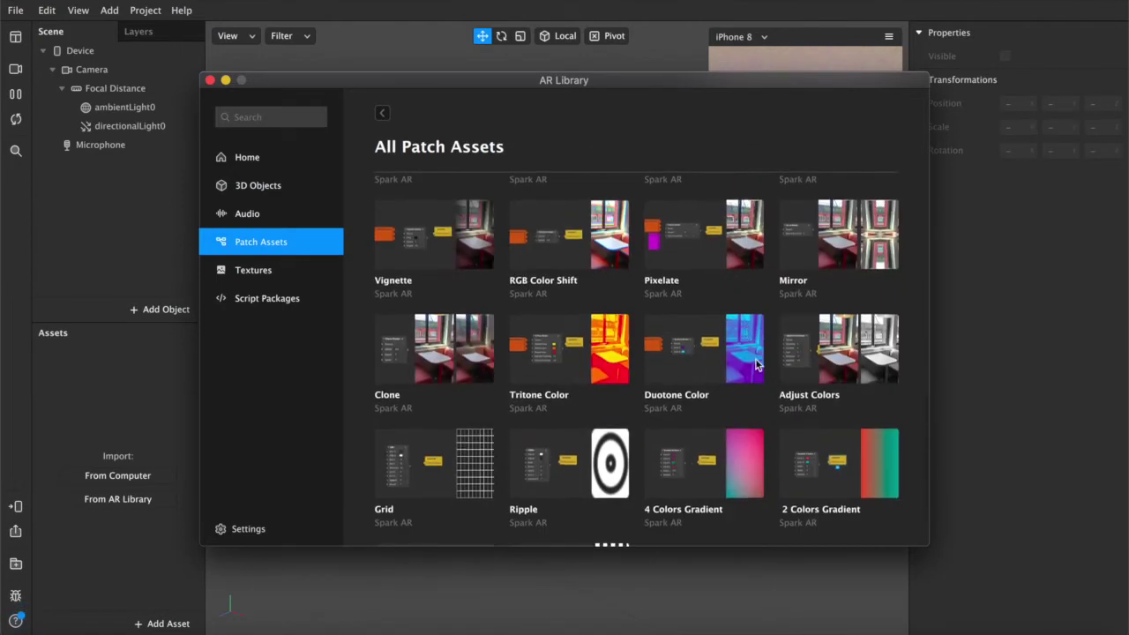
{"action": "left_click", "coordinate": [866, 465]}
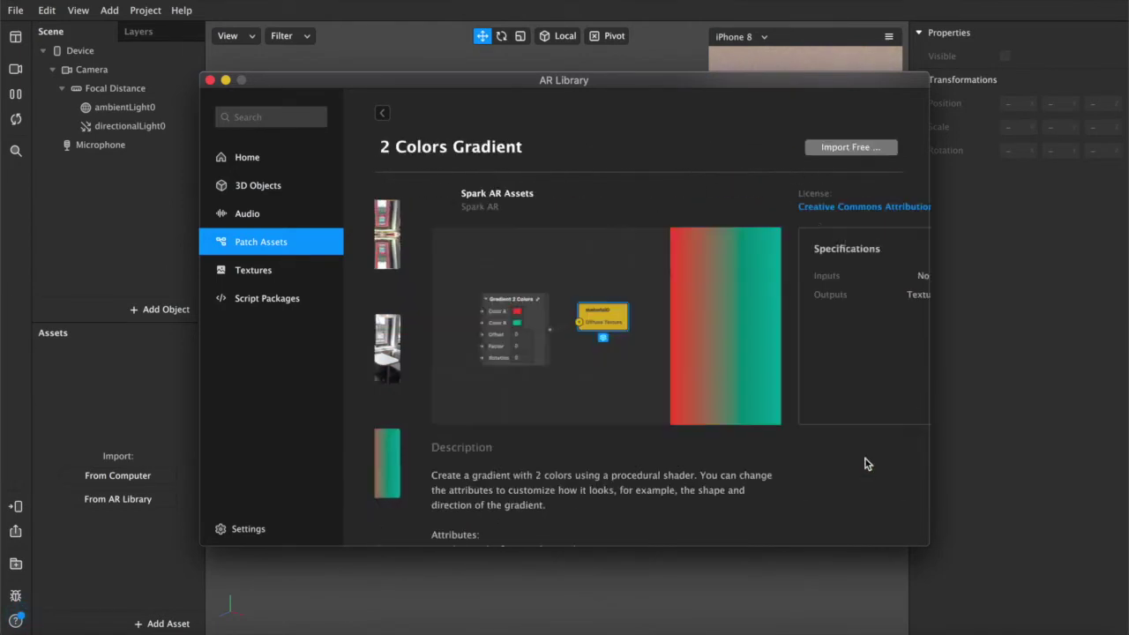
{"action": "left_click", "coordinate": [846, 148]}
{"action": "left_click", "coordinate": [839, 163]}
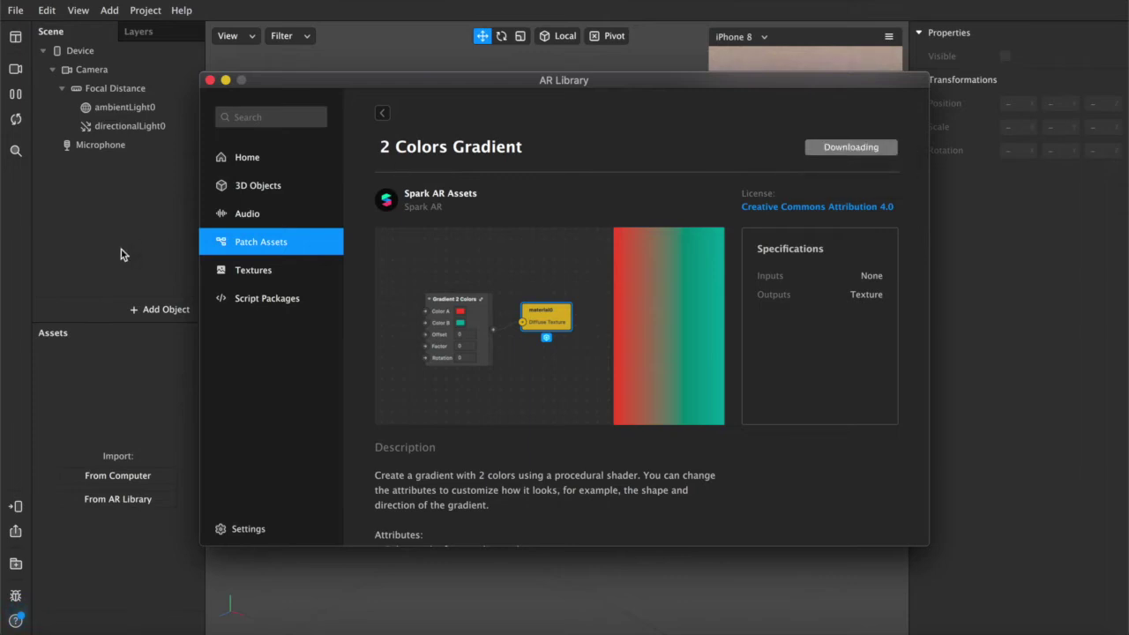
- Show the Patch Editor and place the Gradient 2 Colors patch in it
{"action": "left_click", "coordinate": [210, 80]}
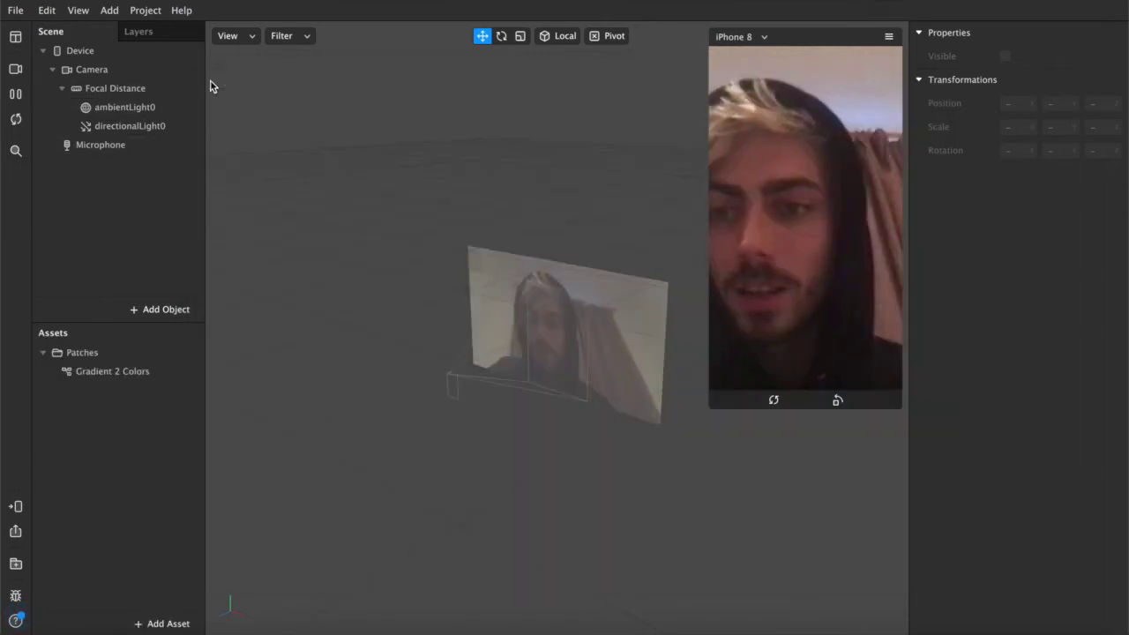
{"action": "left_click", "coordinate": [78, 13]}
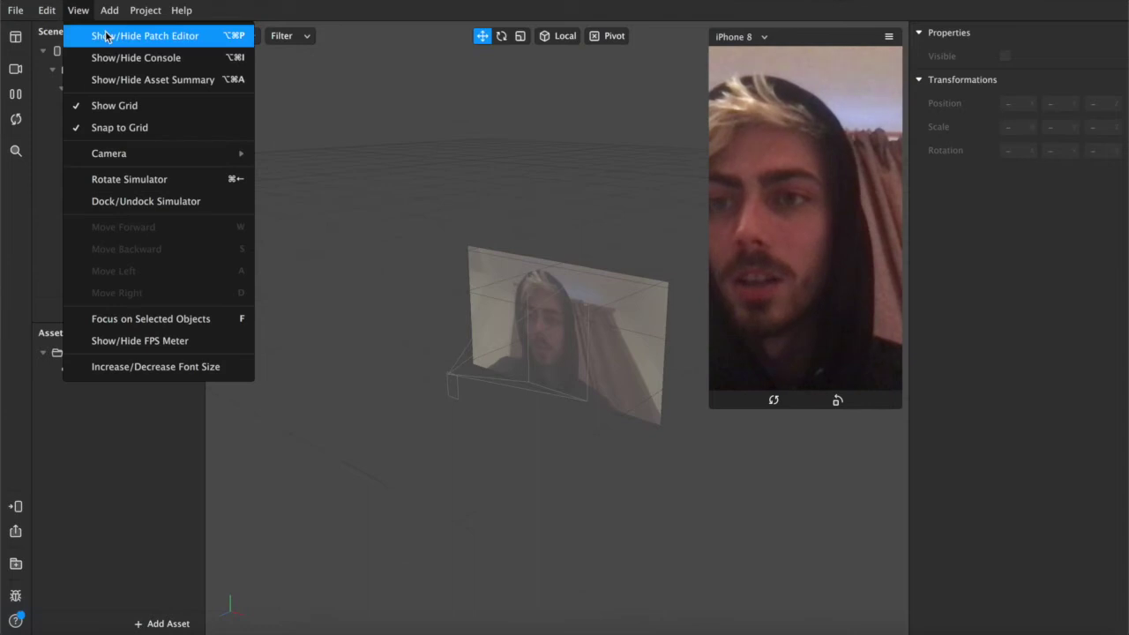
{"action": "left_click", "coordinate": [97, 35]}
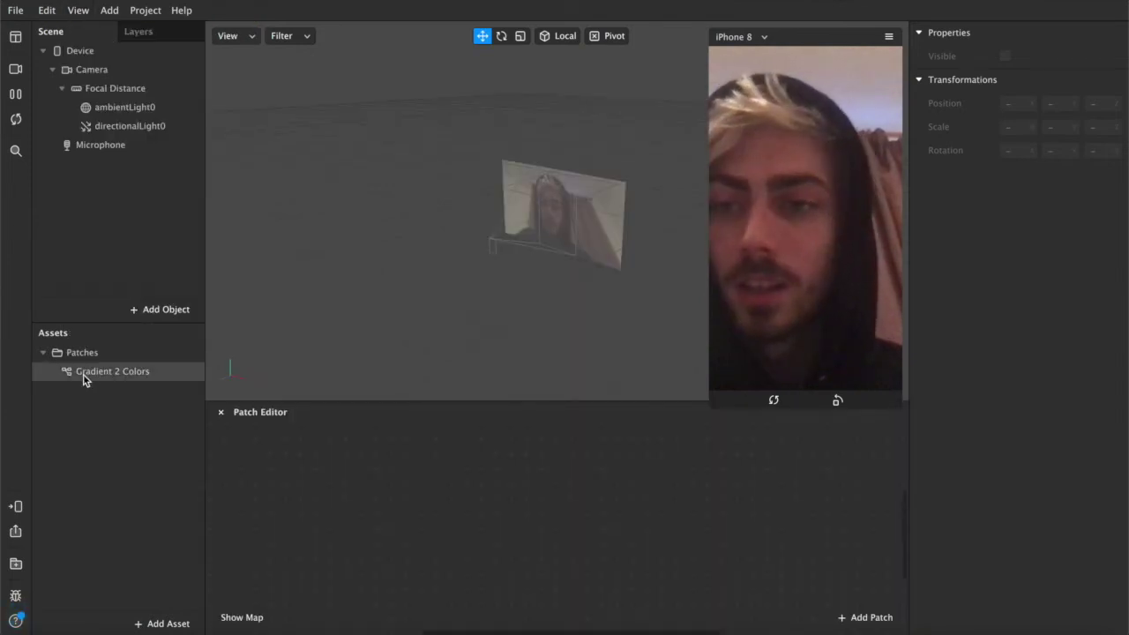
{"action": "left_click_drag", "start_coordinate": [85, 375], "coordinate": [381, 529]}
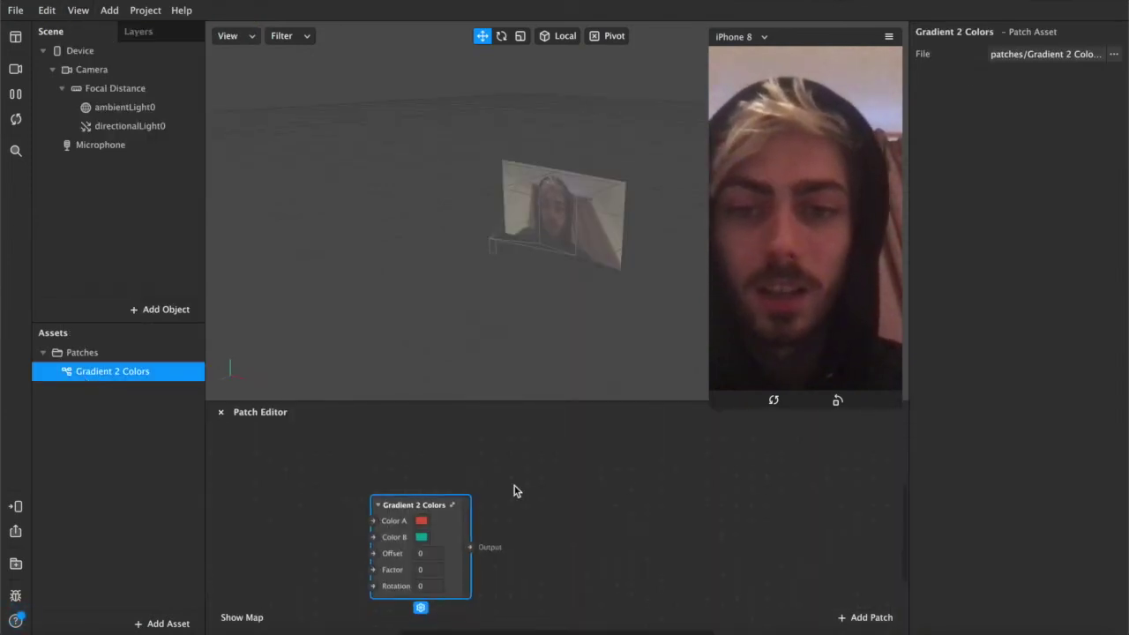
{"action": "left_click", "coordinate": [516, 492]}
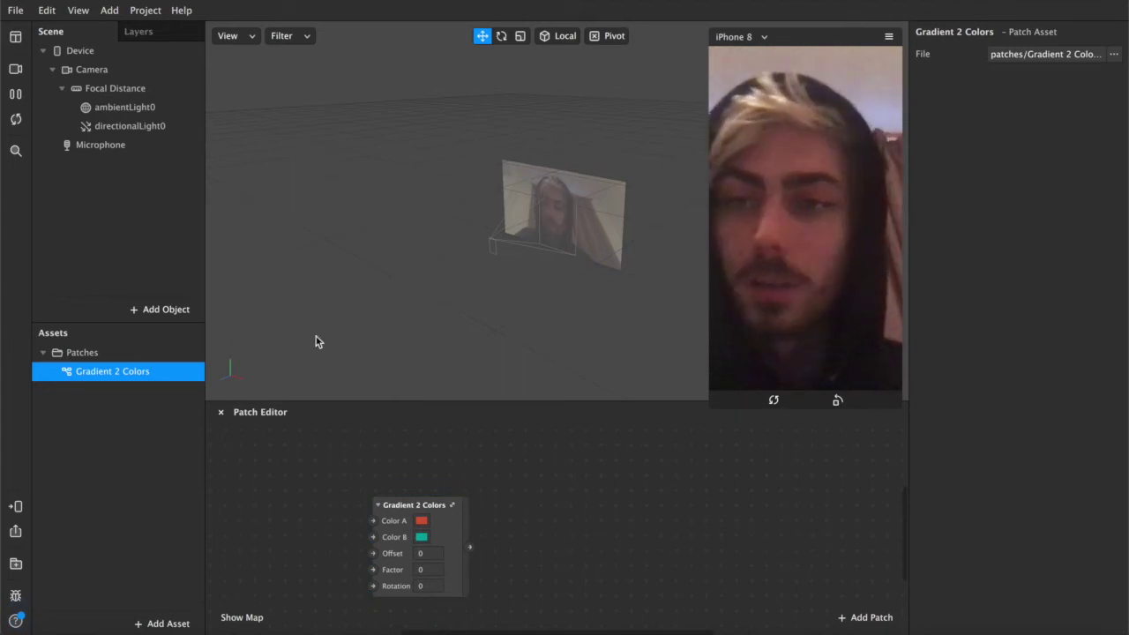
- Add a canvas with two rectangles and rename them 'foreground' and 'backgorund'
{"action": "left_click", "coordinate": [162, 310]}
{"action": "scroll", "coordinate": [97, 384], "scroll_direction": "down", "scroll_amount": 5}
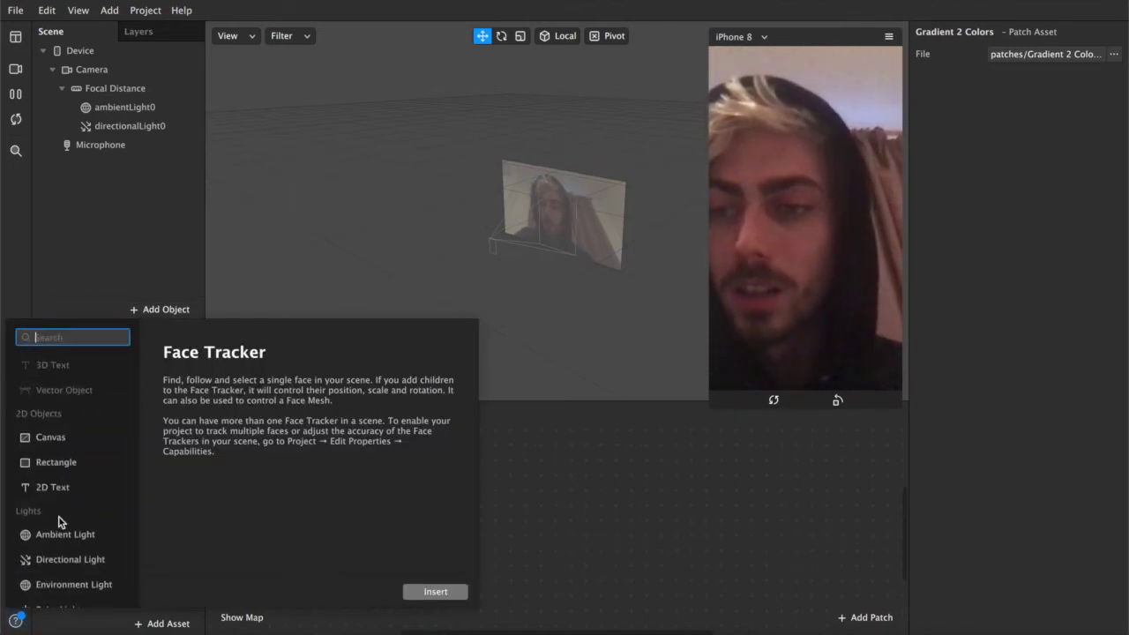
{"action": "scroll", "coordinate": [71, 463], "scroll_direction": "down", "scroll_amount": 1}
{"action": "key", "text": "Escape"}
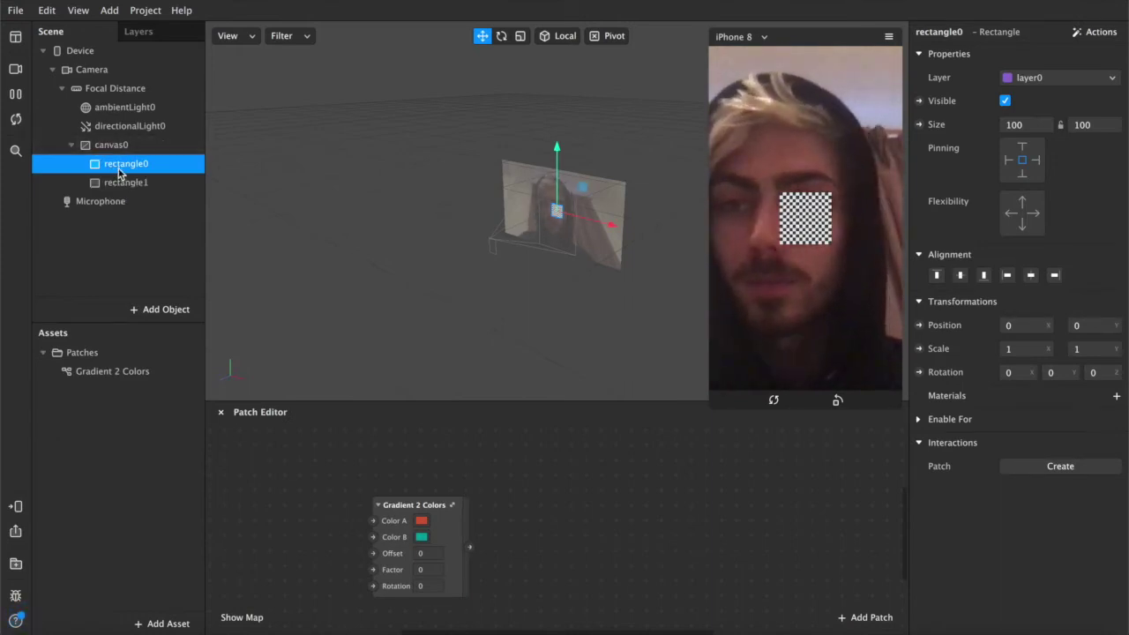
{"action": "double_click", "coordinate": [124, 166]}
{"action": "type", "text": "for"}
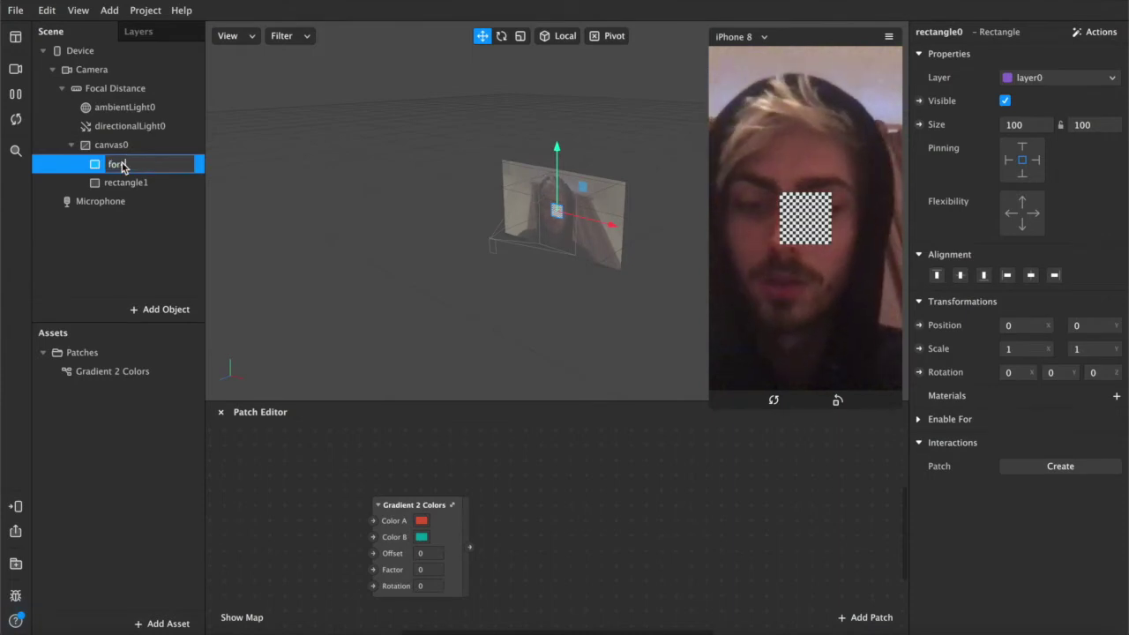
{"action": "type", "text": "eground"}
{"action": "key", "text": "Return"}
{"action": "double_click", "coordinate": [128, 182]}
{"action": "type", "text": "bac"}
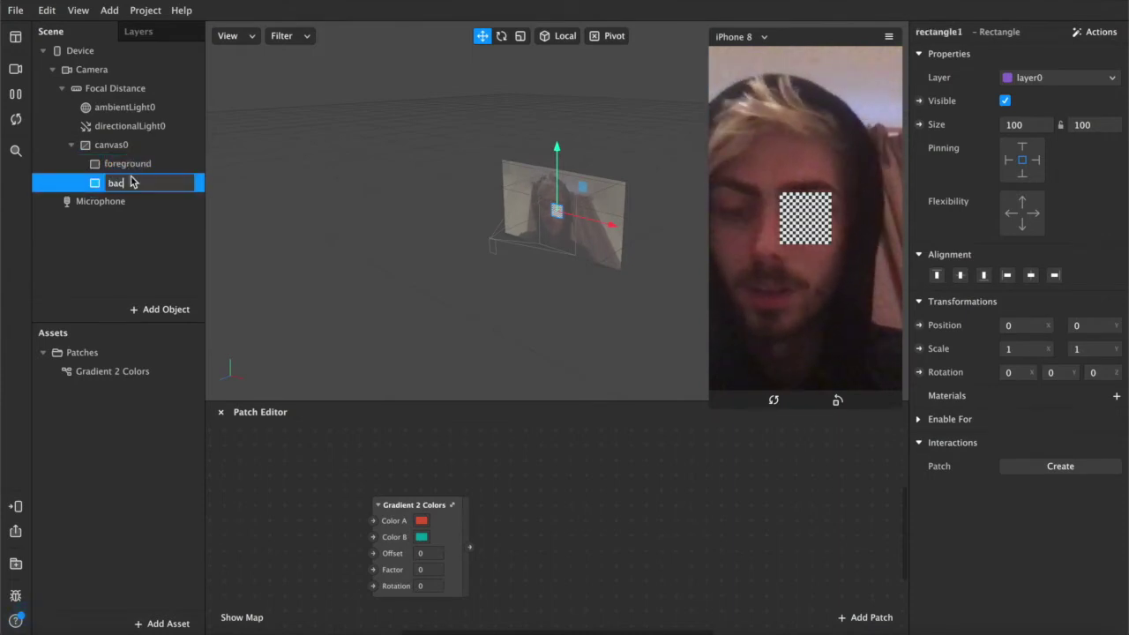
{"action": "type", "text": "kgorund"}
{"action": "key", "text": "Return"}
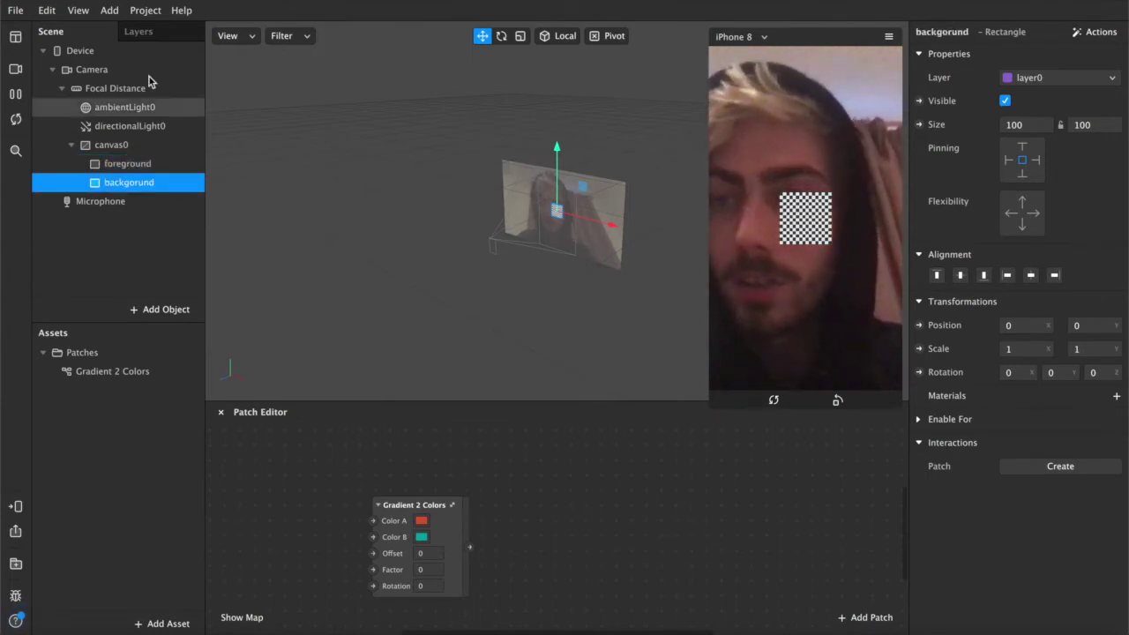
- Rename layer0 to 'foreground' and add a second layer named 'background'
{"action": "left_click", "coordinate": [139, 32]}
{"action": "left_click", "coordinate": [93, 51]}
{"action": "double_click", "coordinate": [95, 52]}
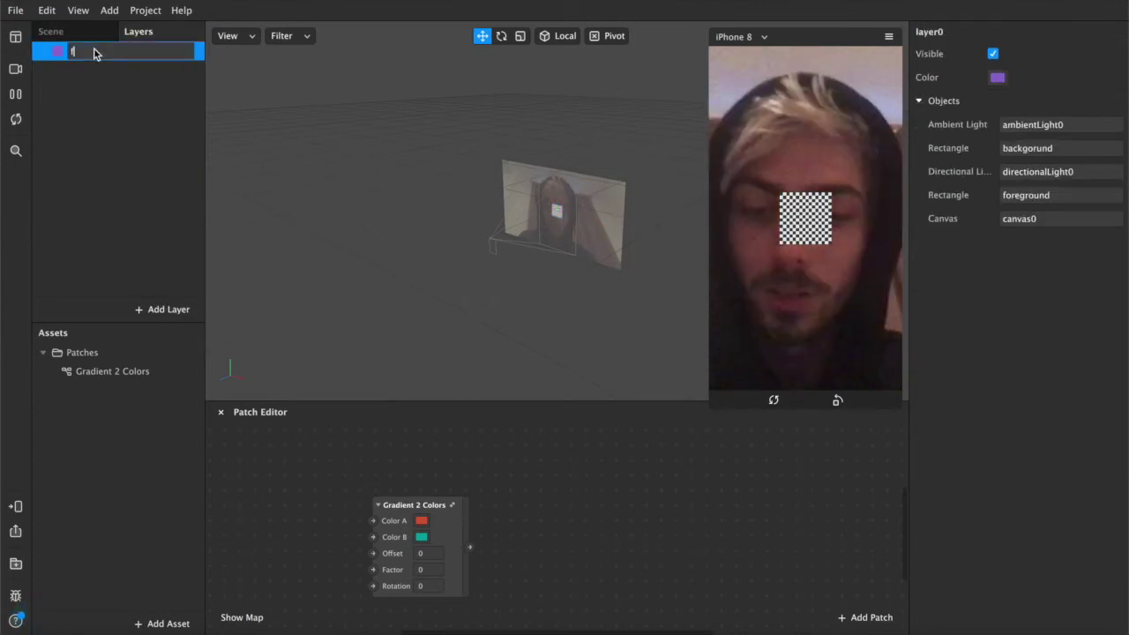
{"action": "type", "text": "foreground"}
{"action": "key", "text": "Return"}
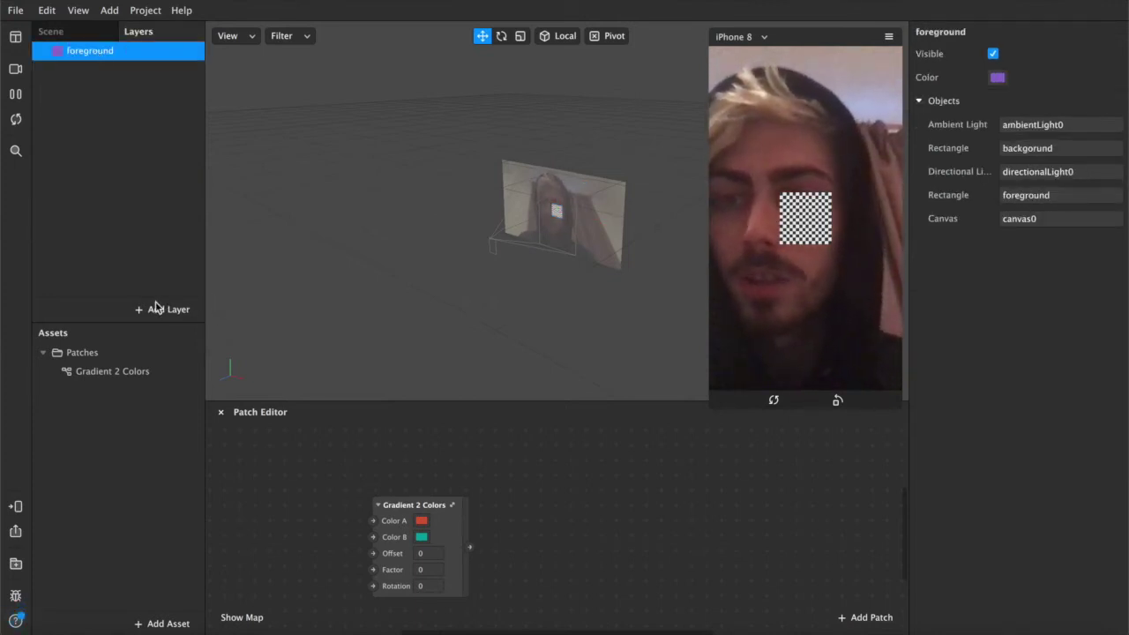
{"action": "left_click", "coordinate": [155, 309]}
{"action": "double_click", "coordinate": [94, 72]}
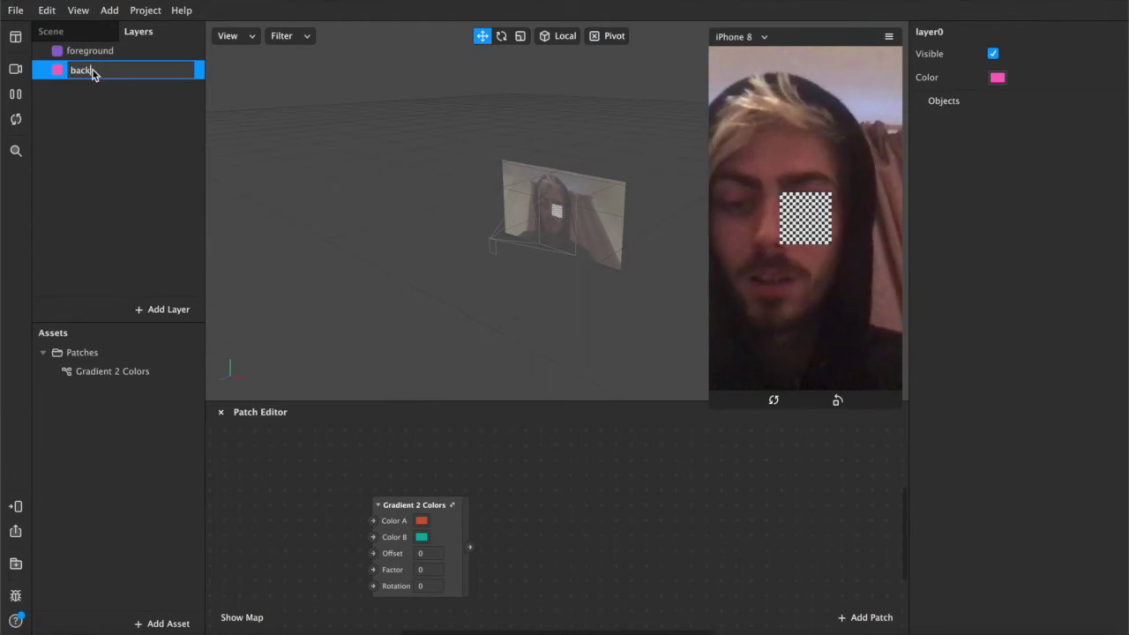
{"action": "type", "text": "background"}
{"action": "key", "text": "Return"}
- Assign the backgorund rectangle to the background layer
{"action": "left_click", "coordinate": [91, 32]}
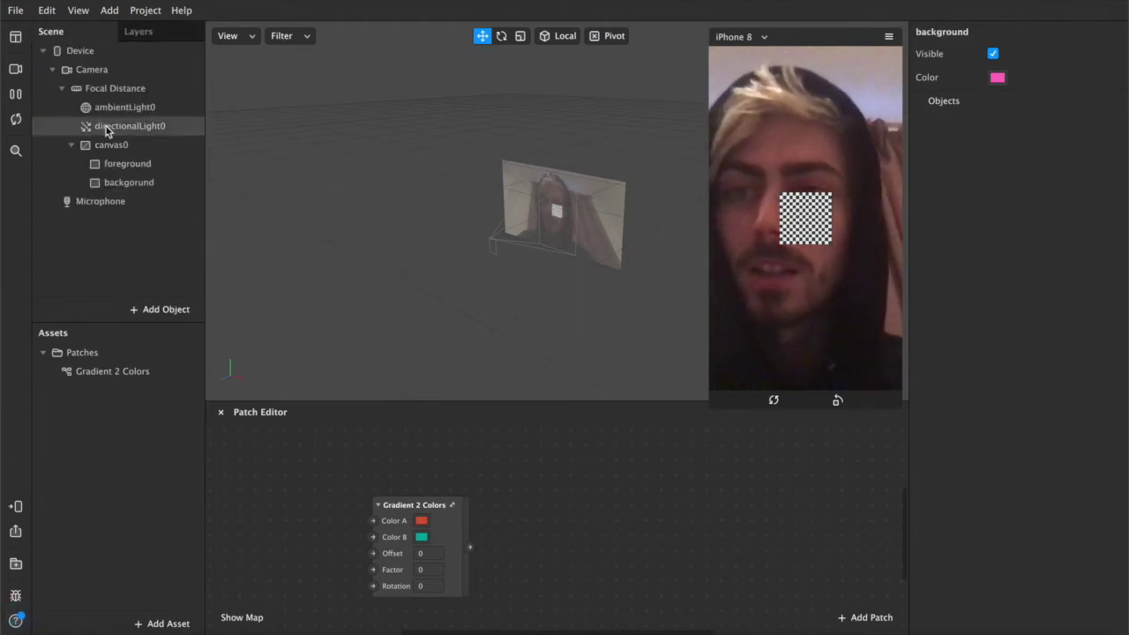
{"action": "left_click", "coordinate": [129, 182]}
{"action": "left_click", "coordinate": [1061, 77]}
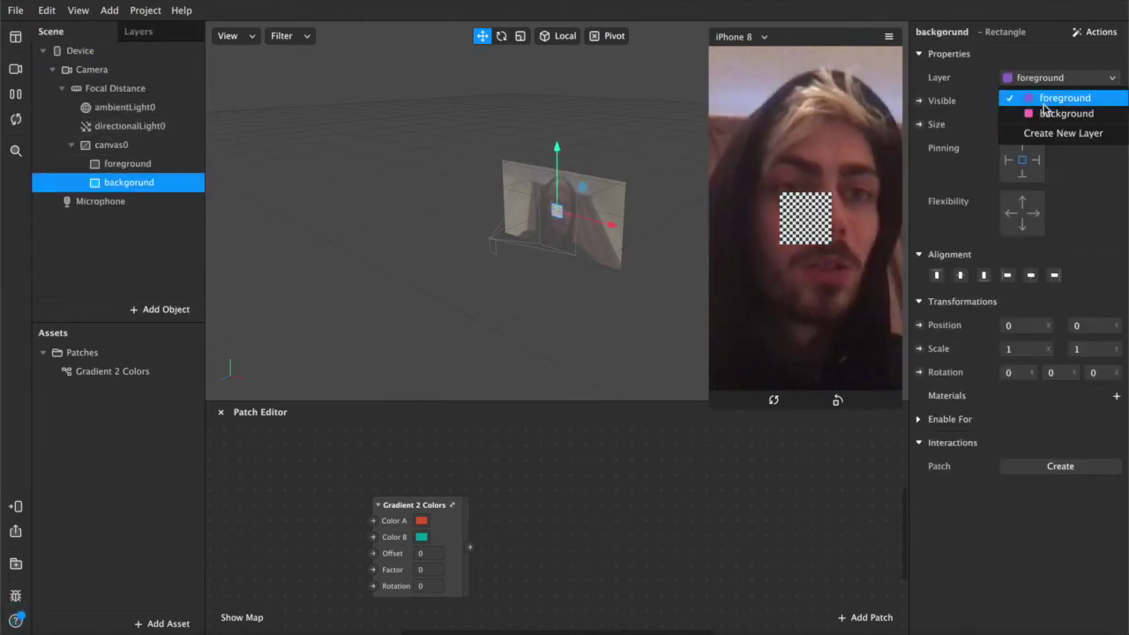
{"action": "left_click", "coordinate": [1042, 113]}
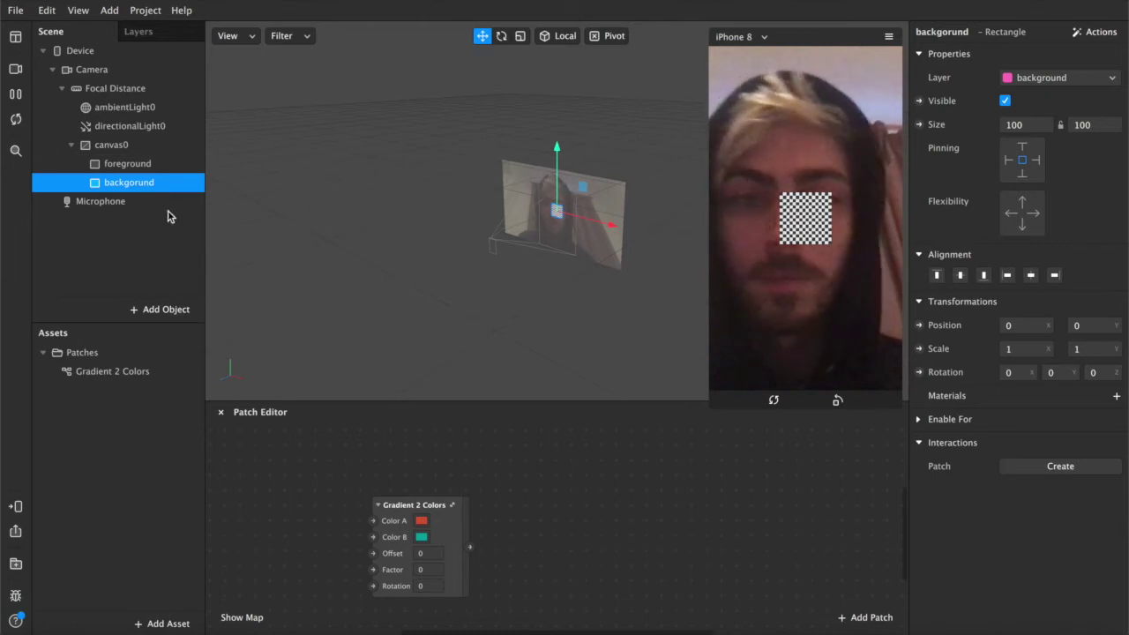
- Set both rectangles to Fill Width and Fill Height, making them 375 by 667
{"action": "left_click", "coordinate": [137, 164]}
{"action": "left_click", "coordinate": [138, 183], "text": "shift"}
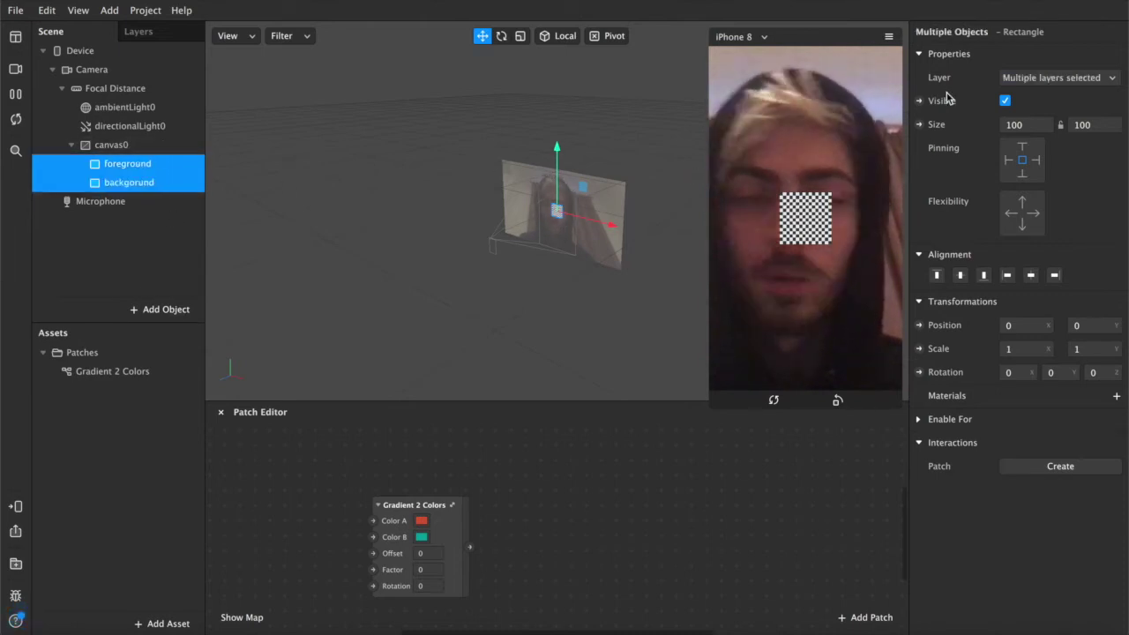
{"action": "left_click", "coordinate": [1019, 124]}
{"action": "left_click", "coordinate": [1027, 148]}
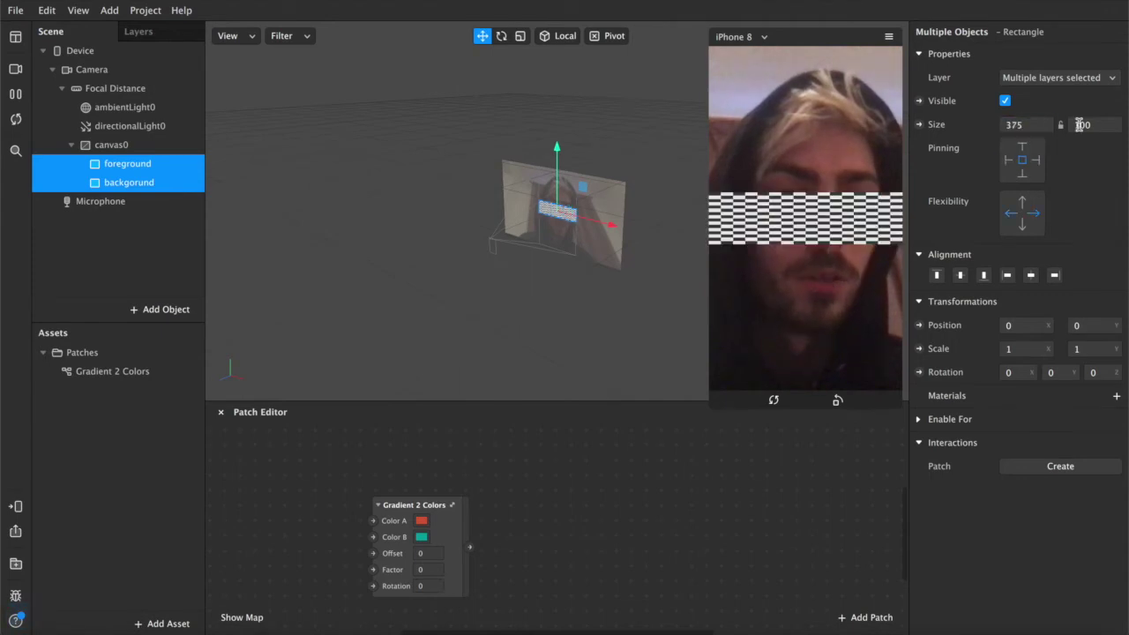
{"action": "left_click", "coordinate": [1078, 124]}
{"action": "left_click", "coordinate": [1081, 150]}
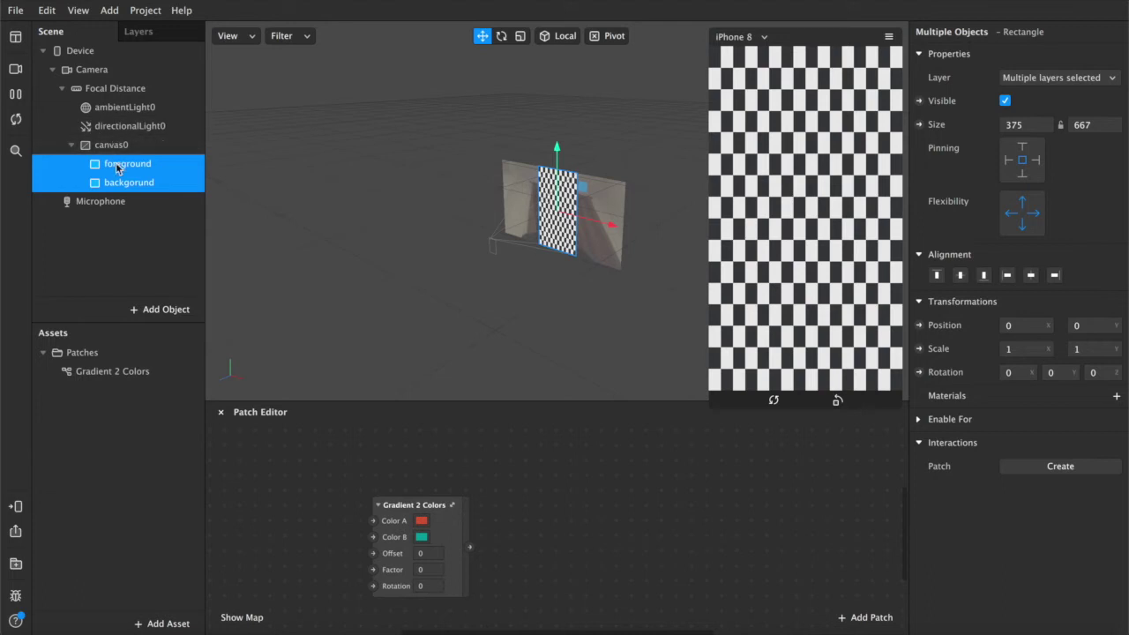
{"action": "left_click", "coordinate": [860, 271]}
- Rename the foreground rectangle's material0 to 'foreground'
{"action": "left_click", "coordinate": [1117, 399]}
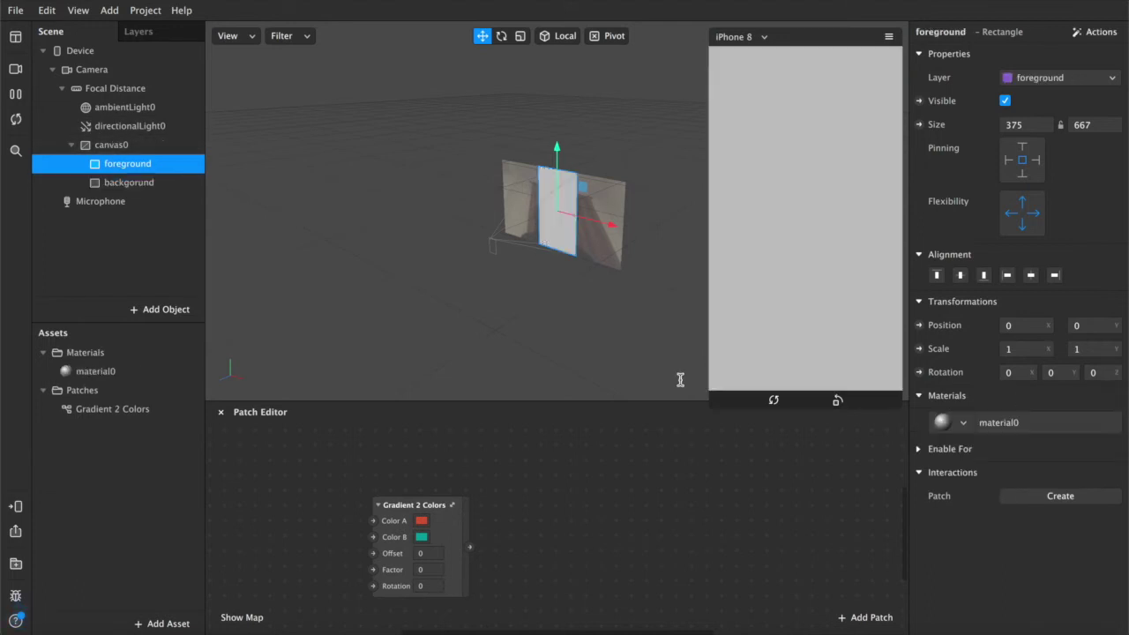
{"action": "double_click", "coordinate": [84, 371]}
{"action": "type", "text": "foregrou"}
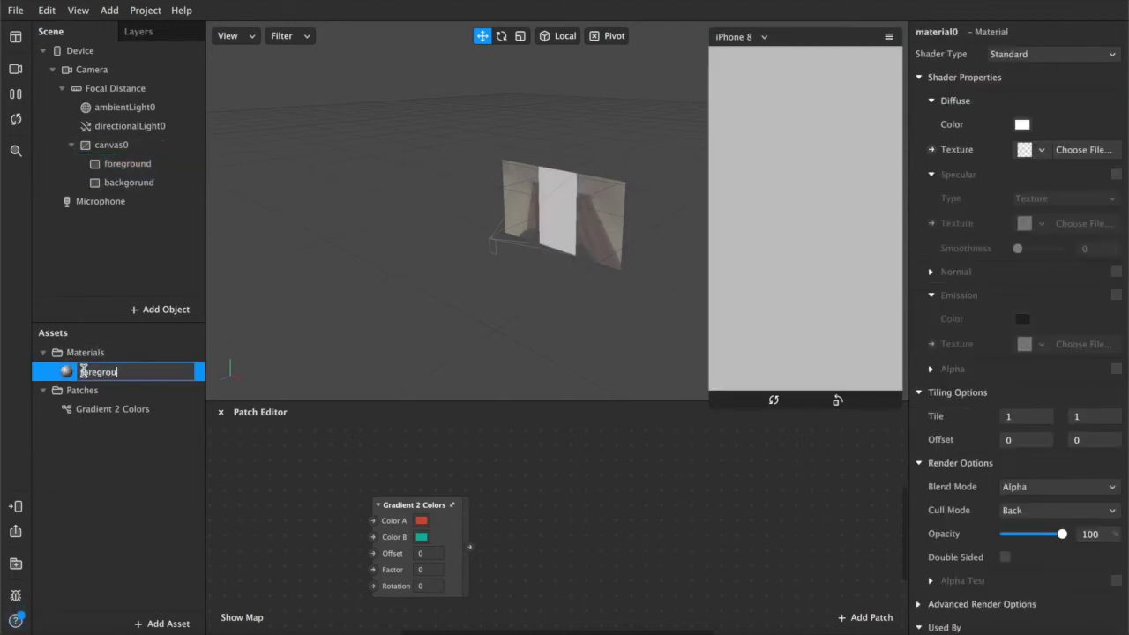
{"action": "type", "text": "nd"}
{"action": "key", "text": "Return"}
- Create a new material for the backgorund rectangle and name it background (typed 'backgroround')
{"action": "left_click", "coordinate": [141, 182]}
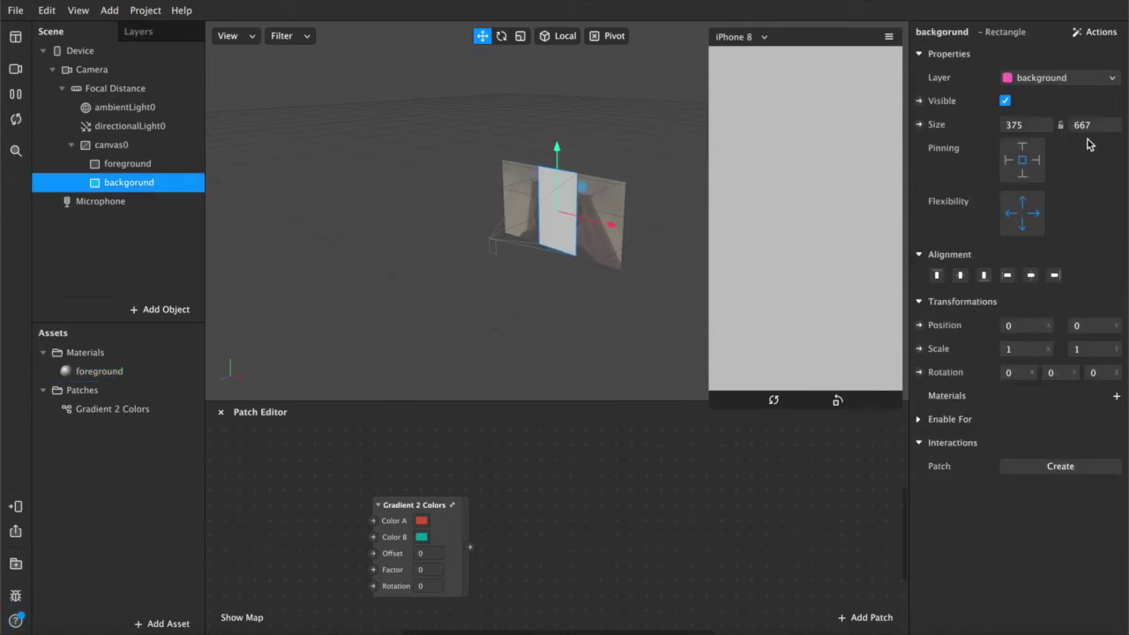
{"action": "left_click", "coordinate": [1117, 396]}
{"action": "left_click", "coordinate": [1101, 446]}
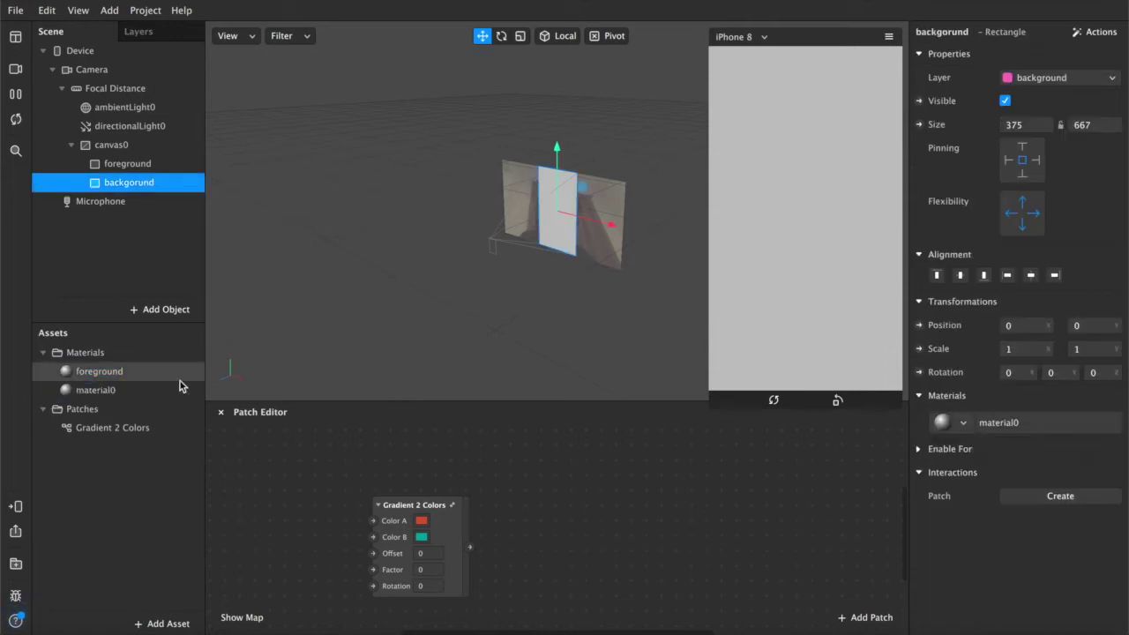
{"action": "double_click", "coordinate": [113, 390]}
{"action": "type", "text": "back"}
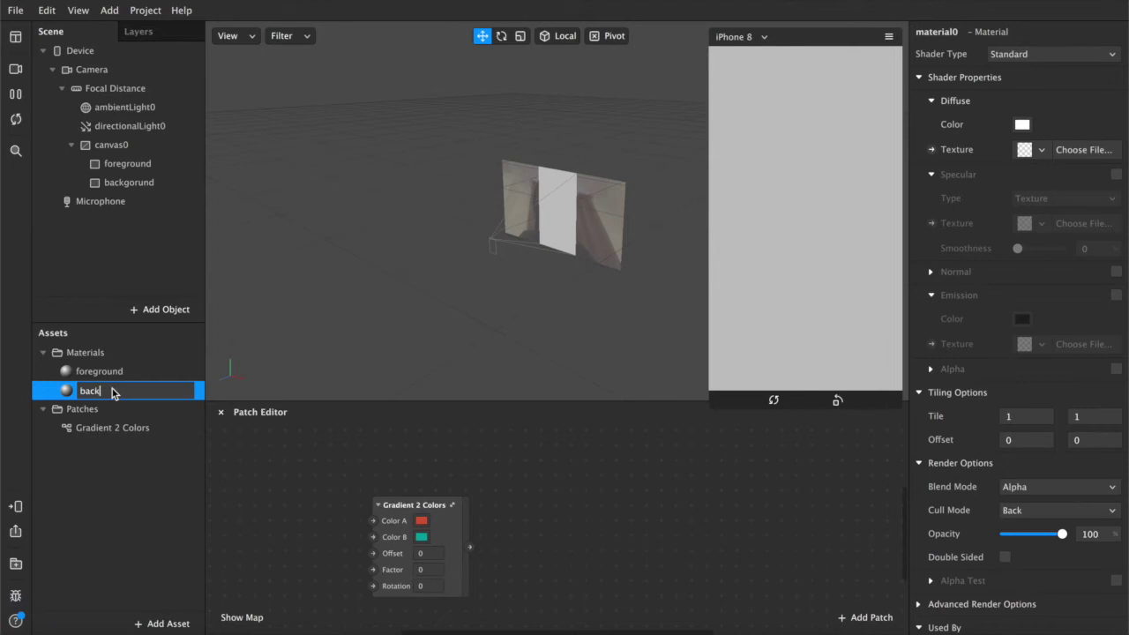
{"action": "type", "text": "gro"}
{"action": "type", "text": "round"}
{"action": "key", "text": "Return"}
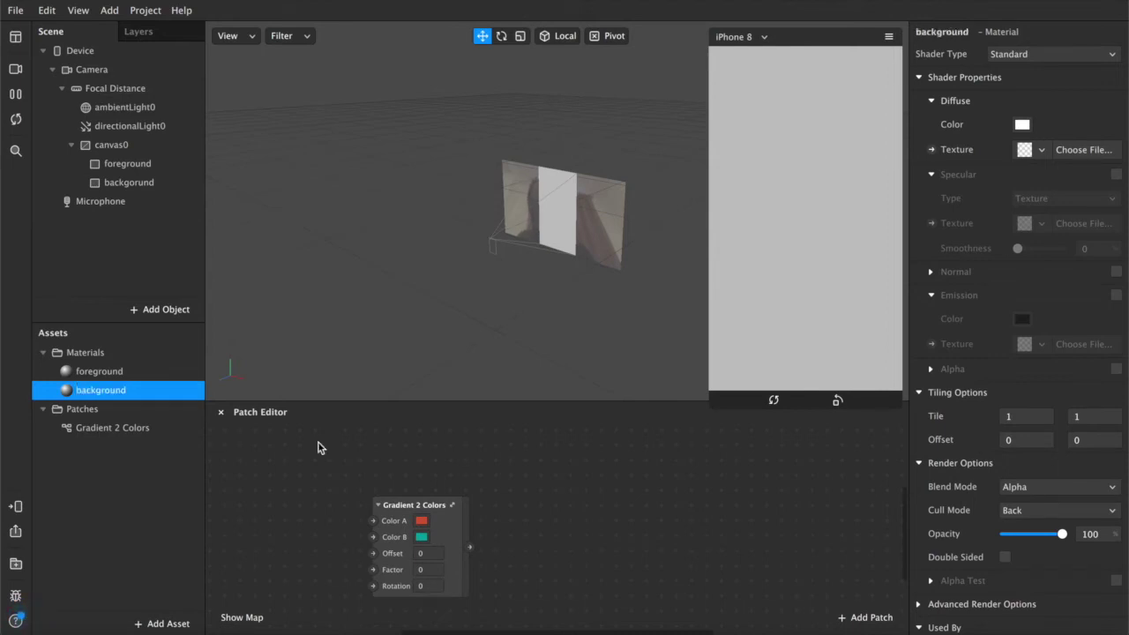
- Add Segmentation and Texture Extraction to the camera
{"action": "left_click", "coordinate": [89, 71]}
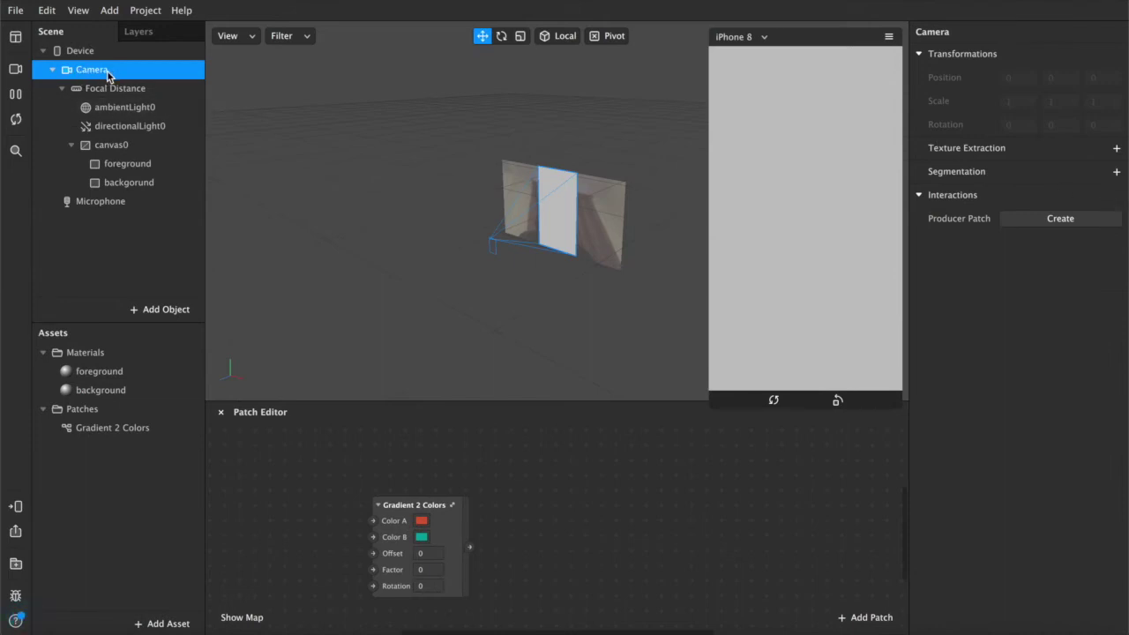
{"action": "left_click", "coordinate": [1117, 172]}
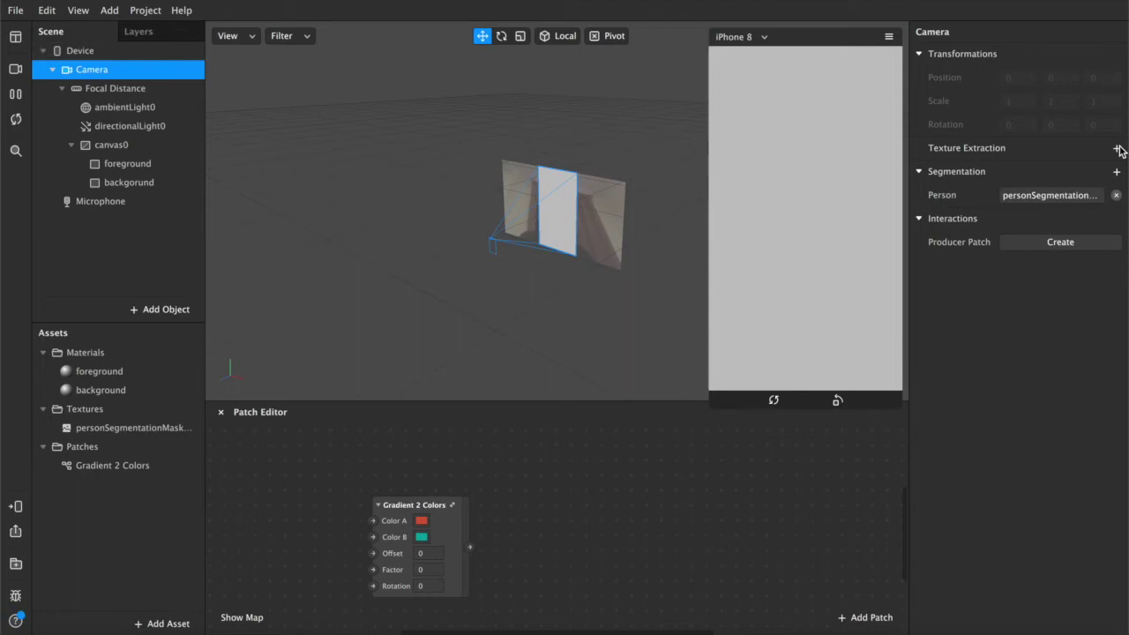
{"action": "left_click", "coordinate": [1118, 148]}
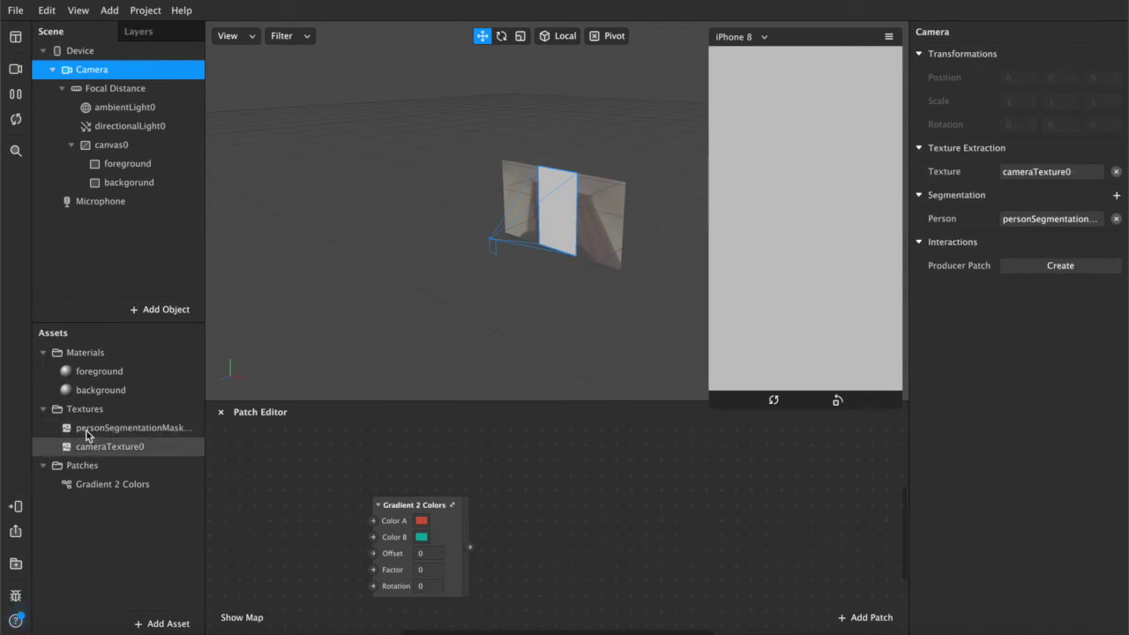
- Set the foreground material's texture to cameraTexture0 with alpha from personSegmentationMaskTexture0
{"action": "left_click", "coordinate": [88, 371]}
{"action": "left_click", "coordinate": [1025, 151]}
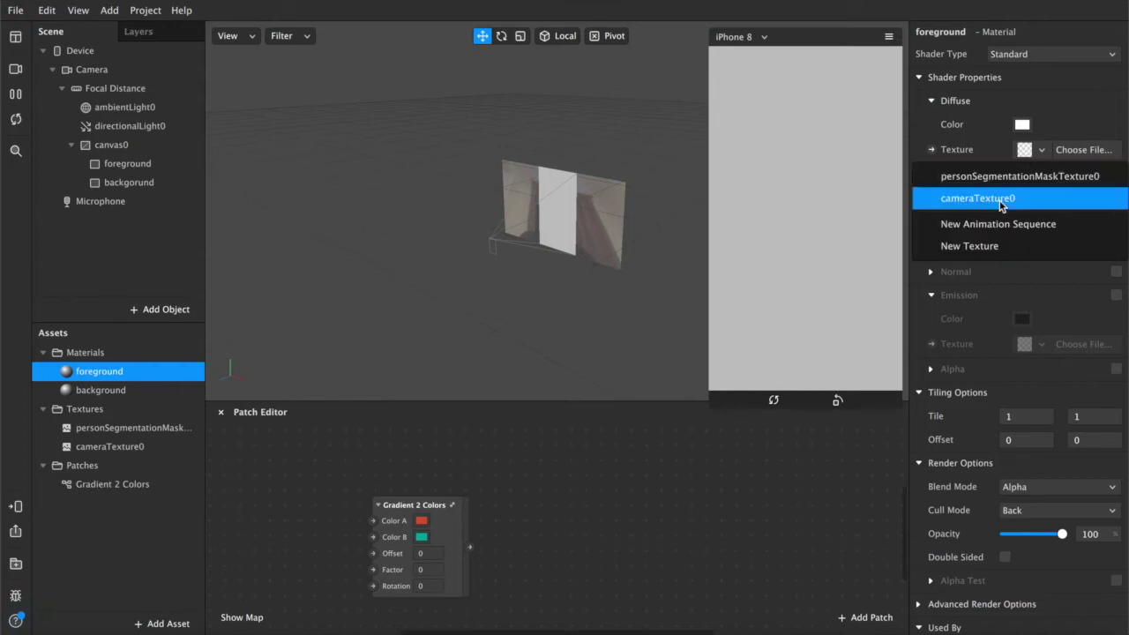
{"action": "left_click", "coordinate": [970, 200]}
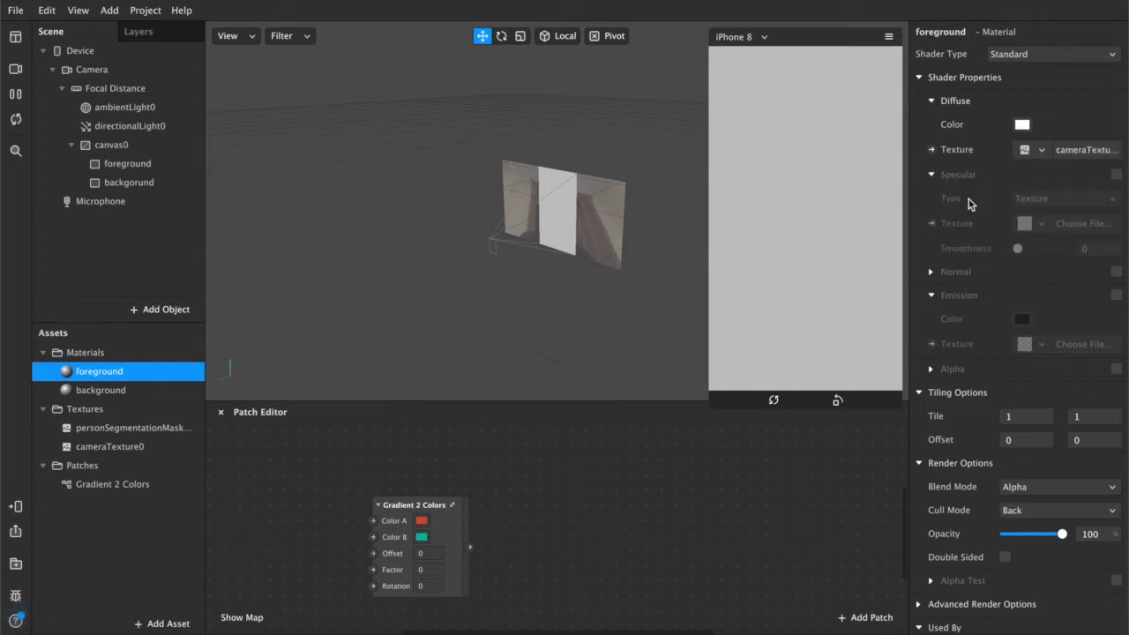
{"action": "left_click", "coordinate": [1116, 369]}
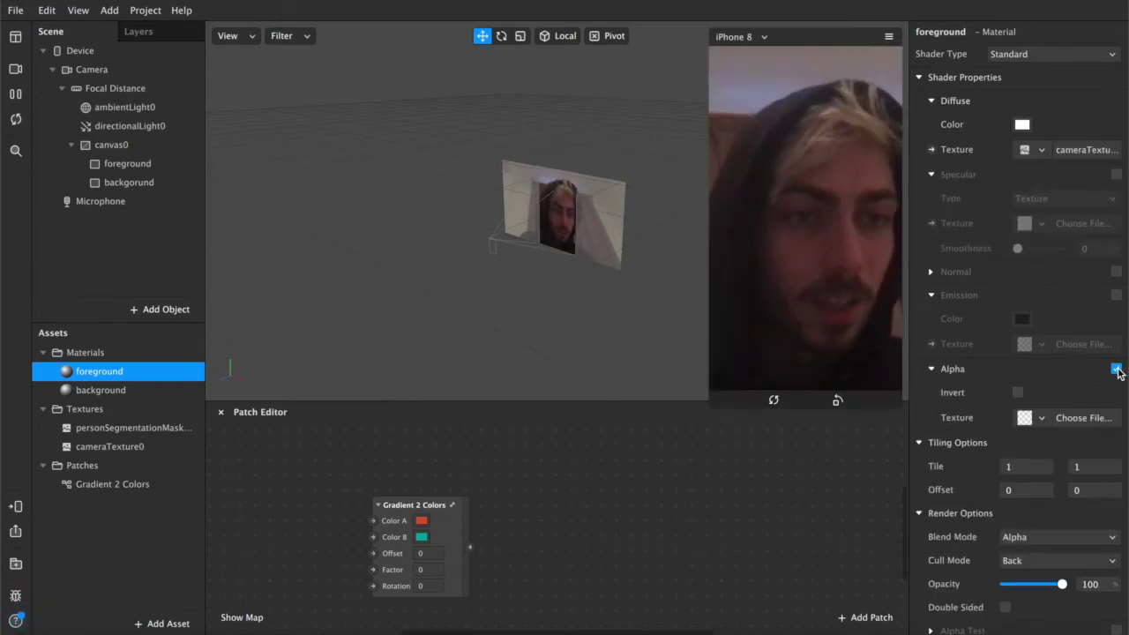
{"action": "left_click", "coordinate": [1031, 418]}
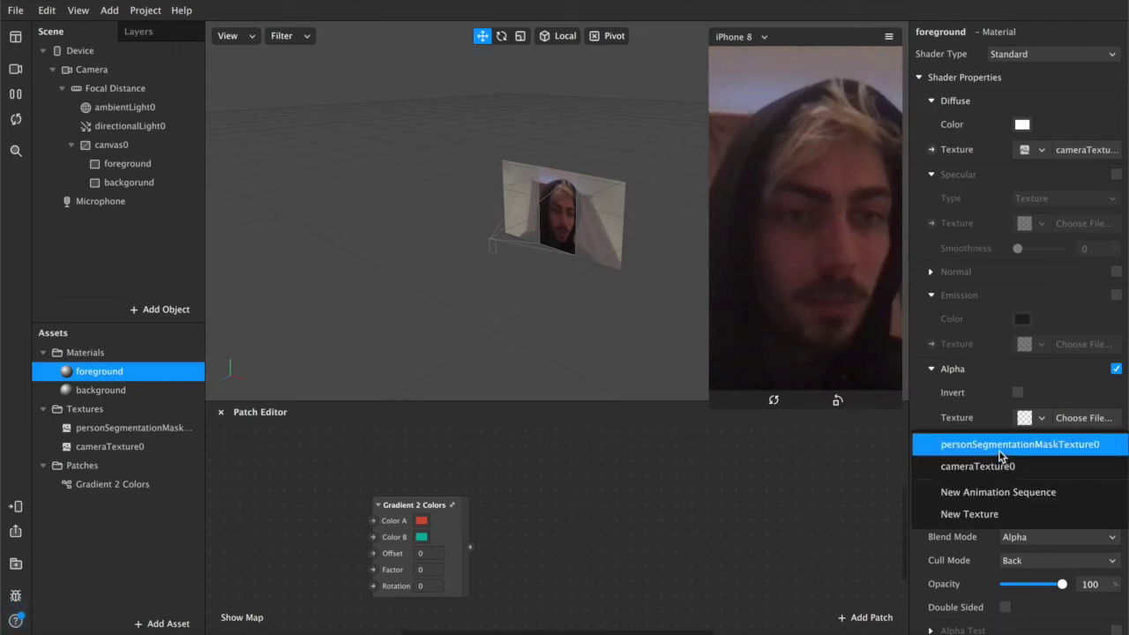
{"action": "left_click", "coordinate": [1001, 445]}
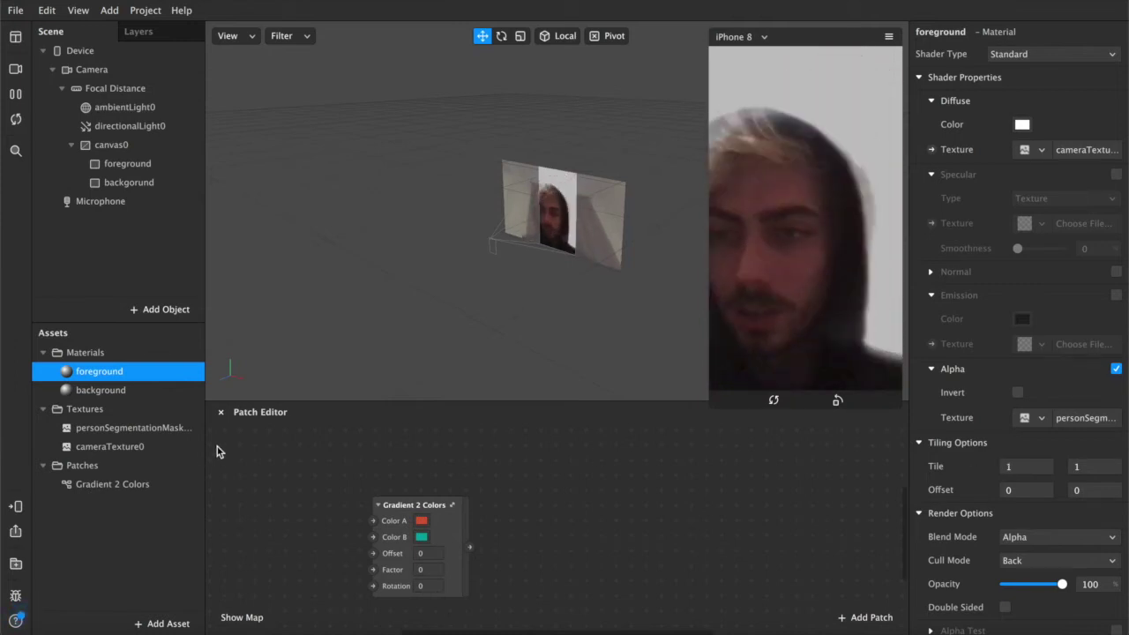
- Connect the Gradient 2 Colors output to the background material's diffuse texture patch
{"action": "left_click", "coordinate": [121, 392]}
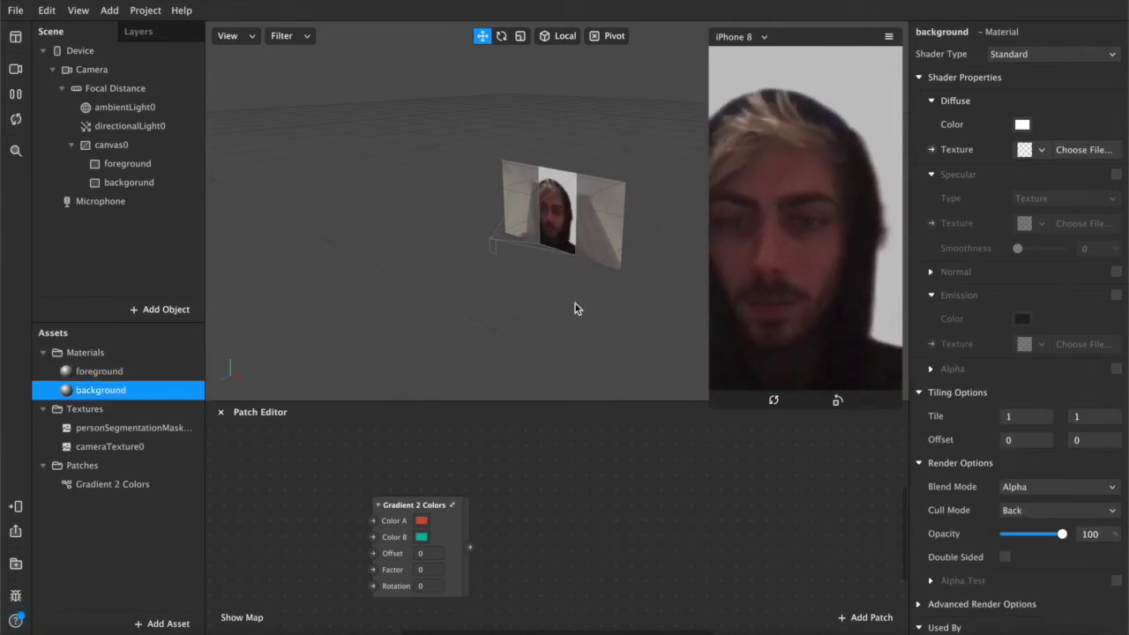
{"action": "left_click", "coordinate": [932, 150]}
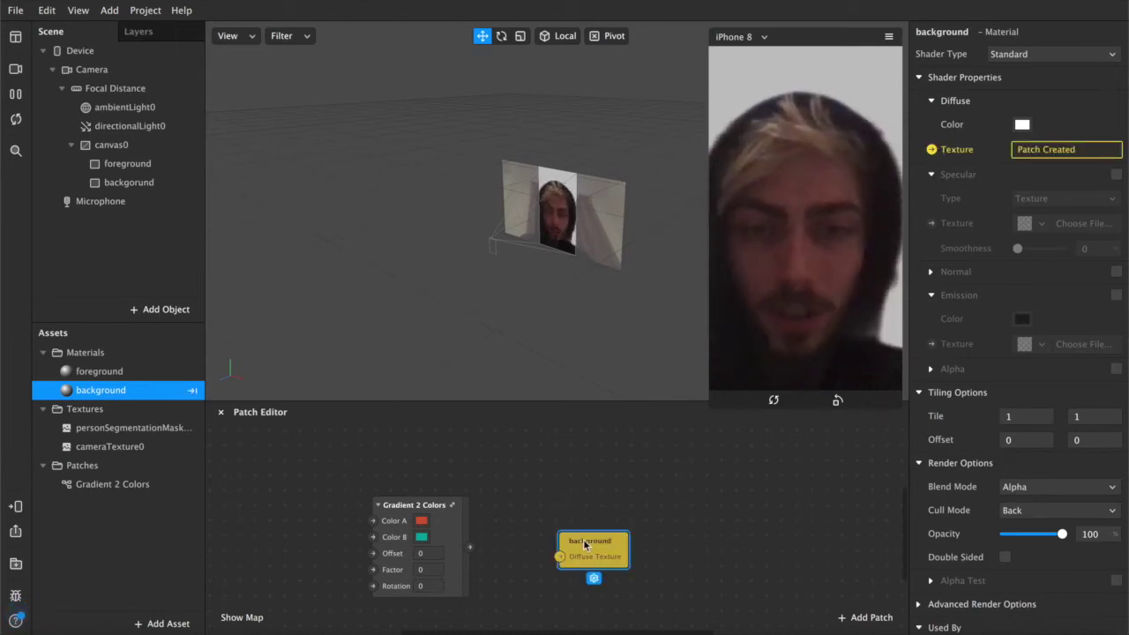
{"action": "left_click_drag", "start_coordinate": [471, 547], "coordinate": [544, 558]}
{"action": "left_click", "coordinate": [554, 545]}
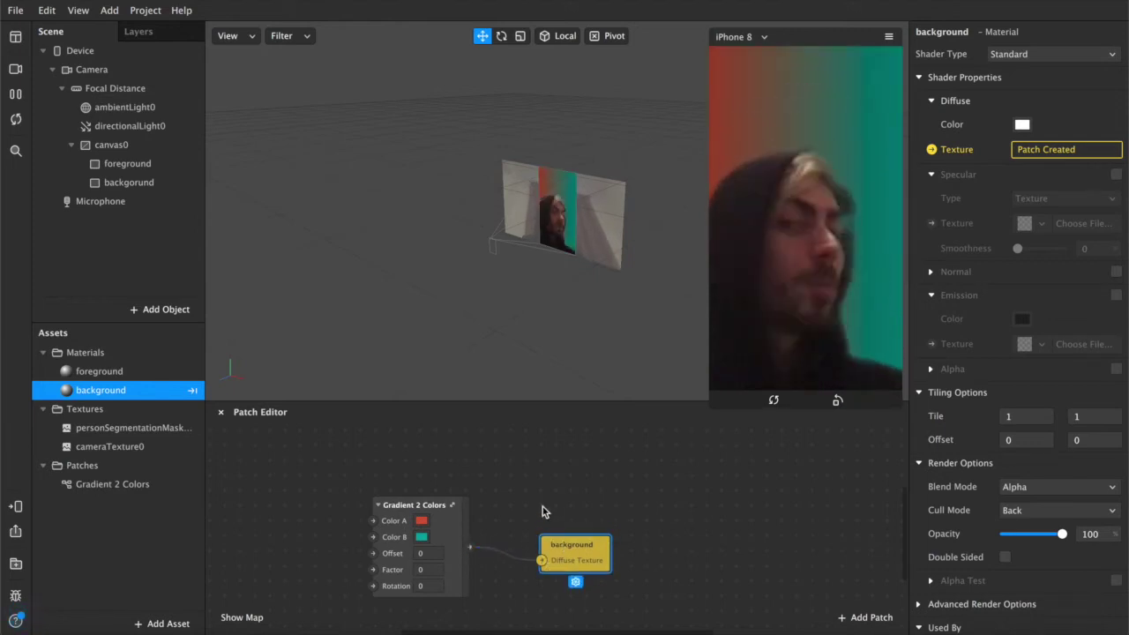
- Hide the foreground rectangle by unchecking Visible
{"action": "left_click", "coordinate": [99, 372]}
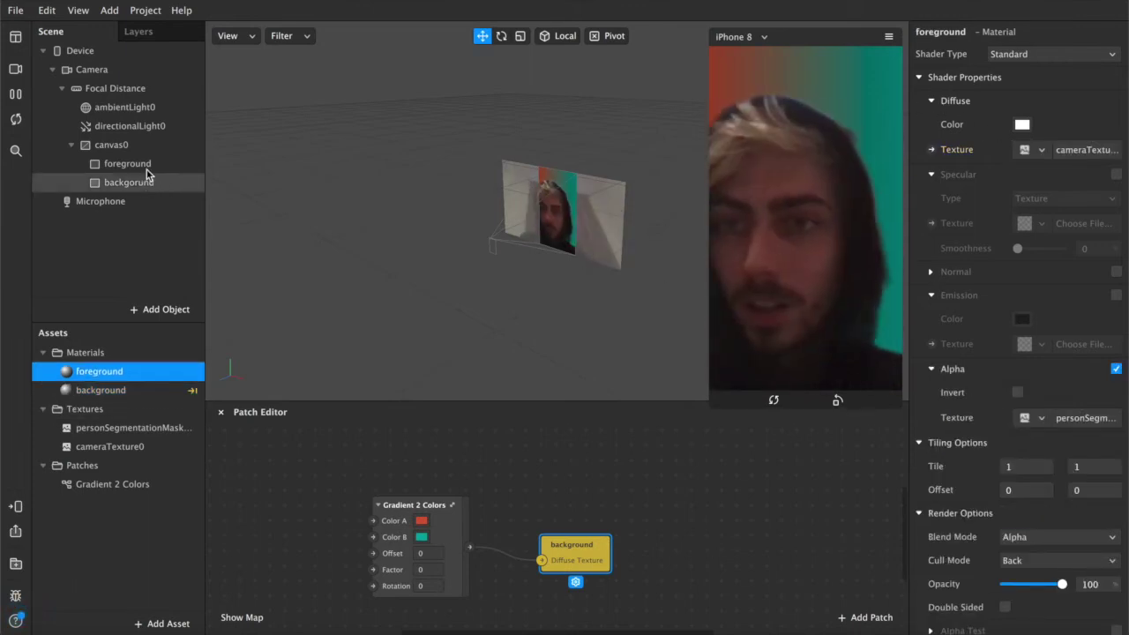
{"action": "left_click", "coordinate": [141, 165]}
{"action": "left_click", "coordinate": [1005, 101]}
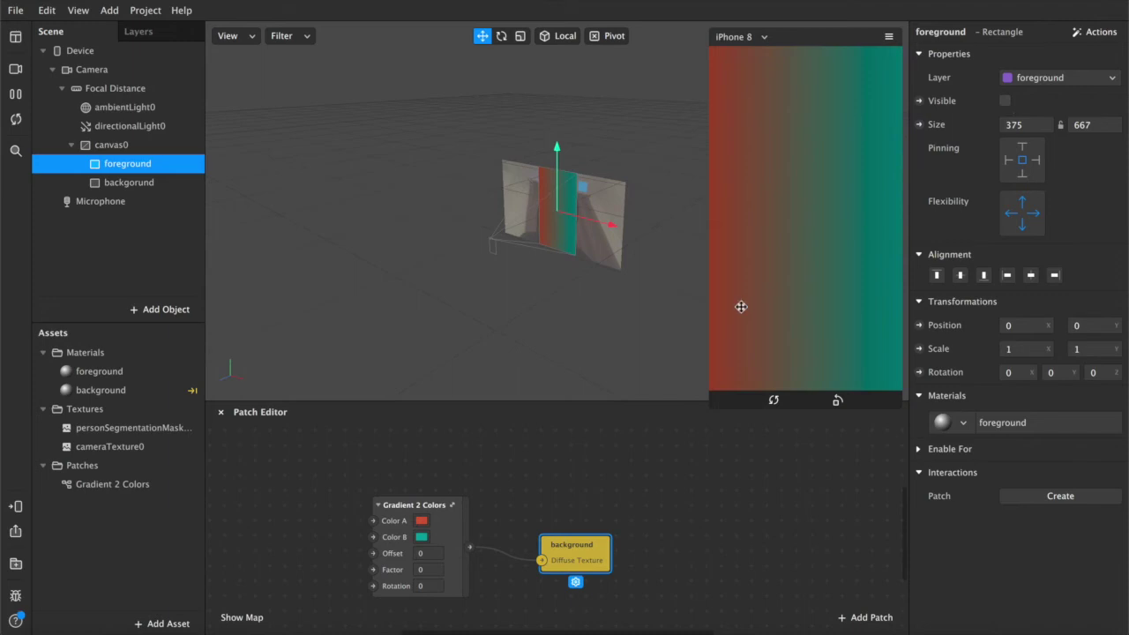
- Set the gradient's Color A to Maraschino red and Color B to Blueberry blue
{"action": "left_click", "coordinate": [396, 534]}
{"action": "left_click", "coordinate": [421, 521]}
{"action": "left_click", "coordinate": [335, 379]}
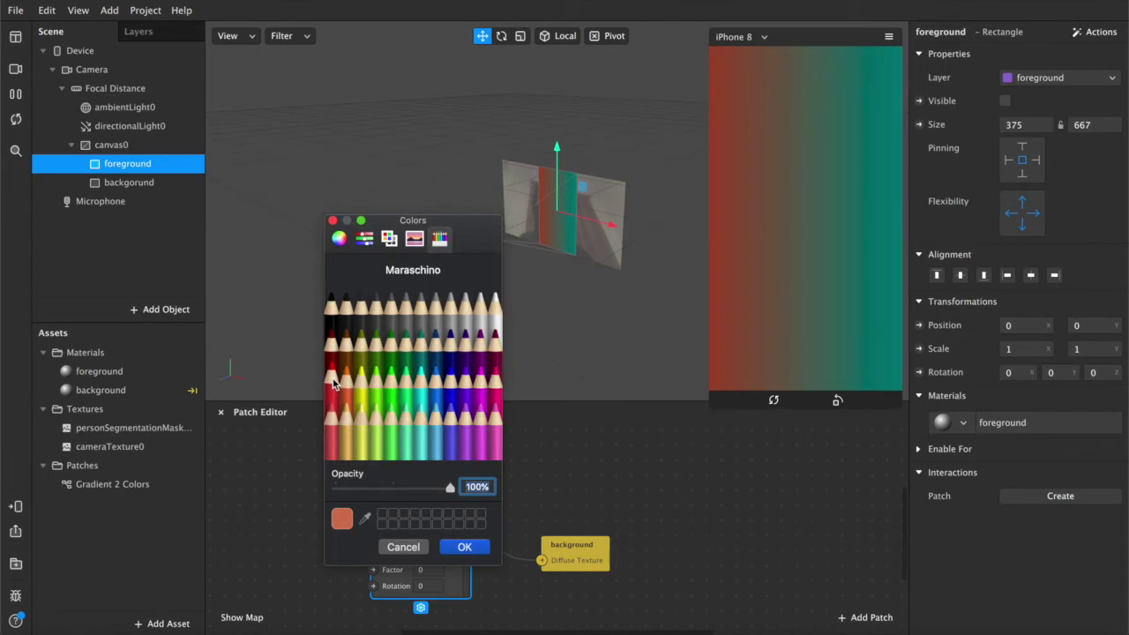
{"action": "left_click", "coordinate": [465, 547]}
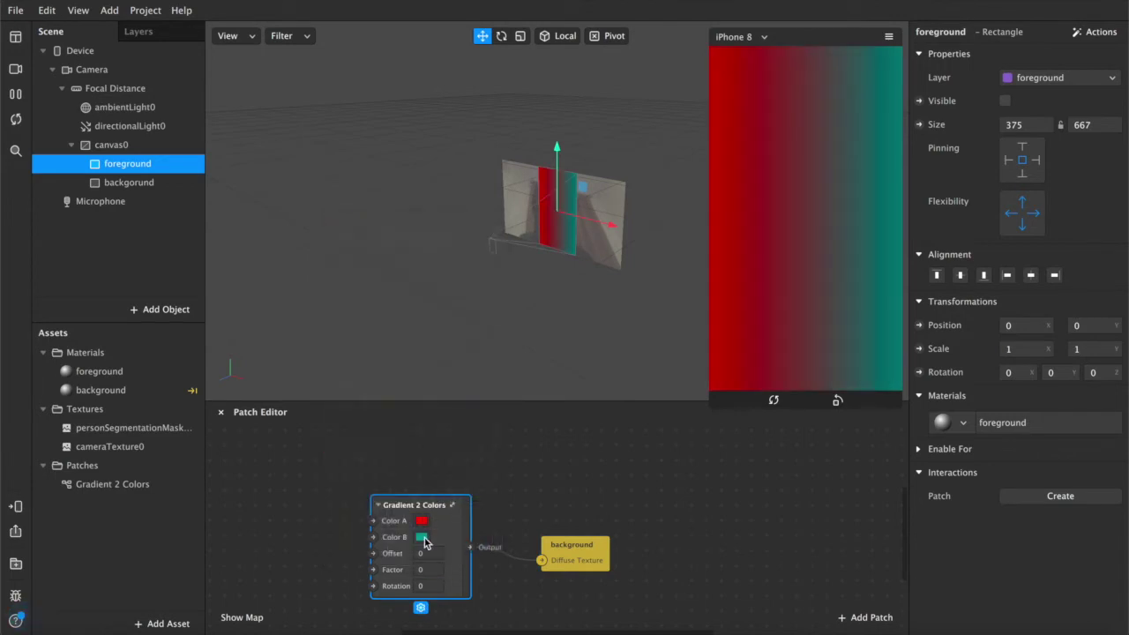
{"action": "left_click", "coordinate": [422, 538]}
{"action": "left_click", "coordinate": [451, 375]}
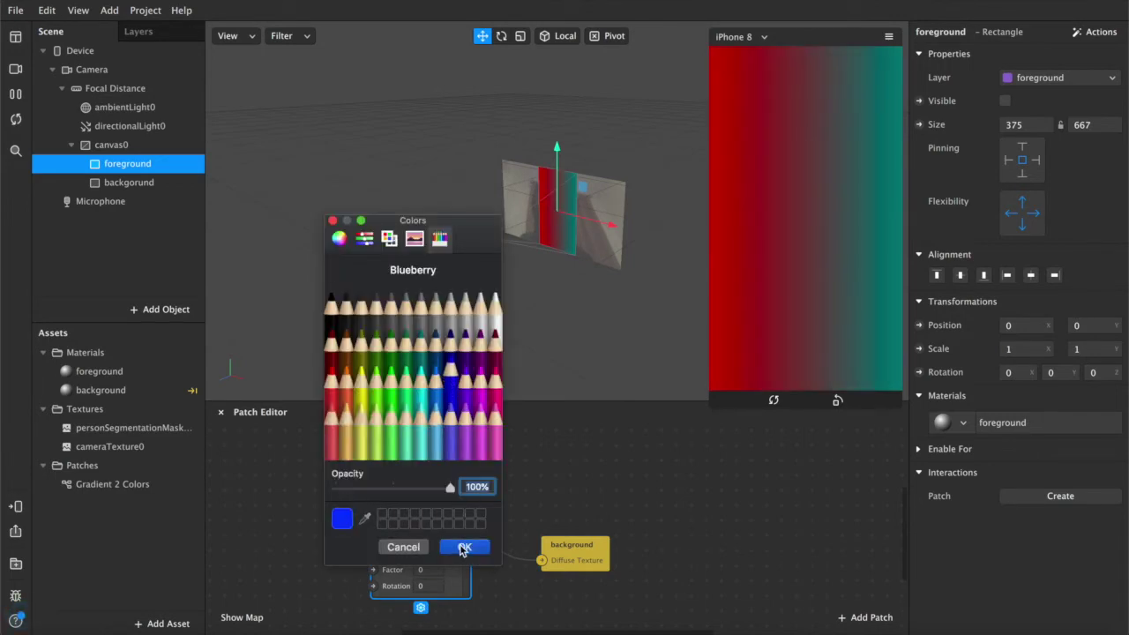
{"action": "left_click", "coordinate": [463, 548]}
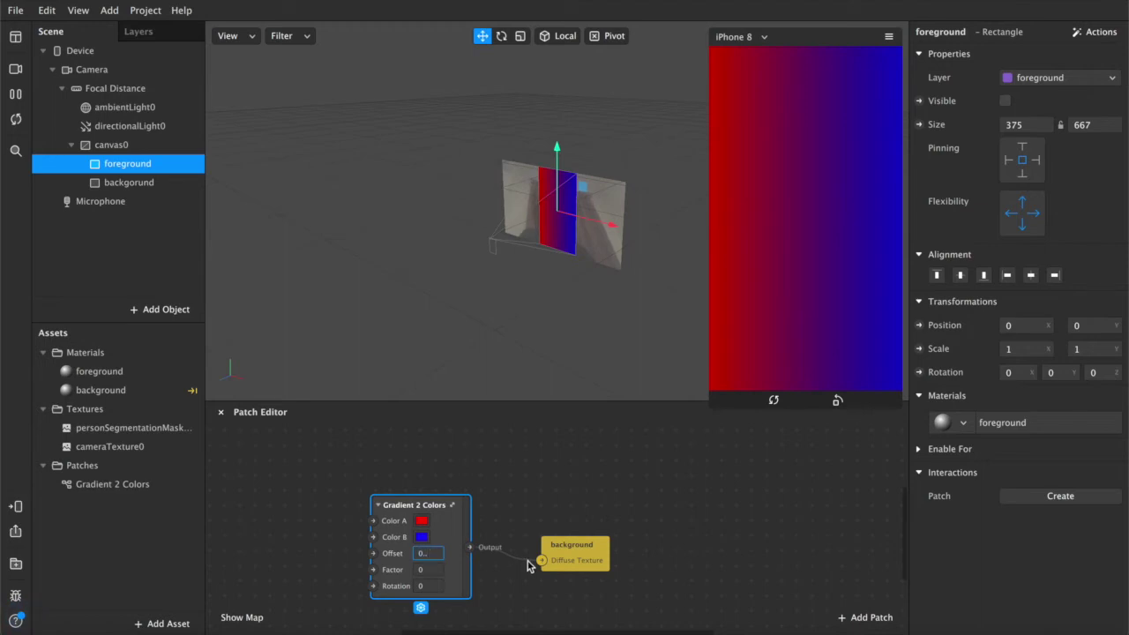
- Try gradient Offset values 0.5, -0.25 and -0.2, then reset the Offset to 0
{"action": "key", "text": "Return"}
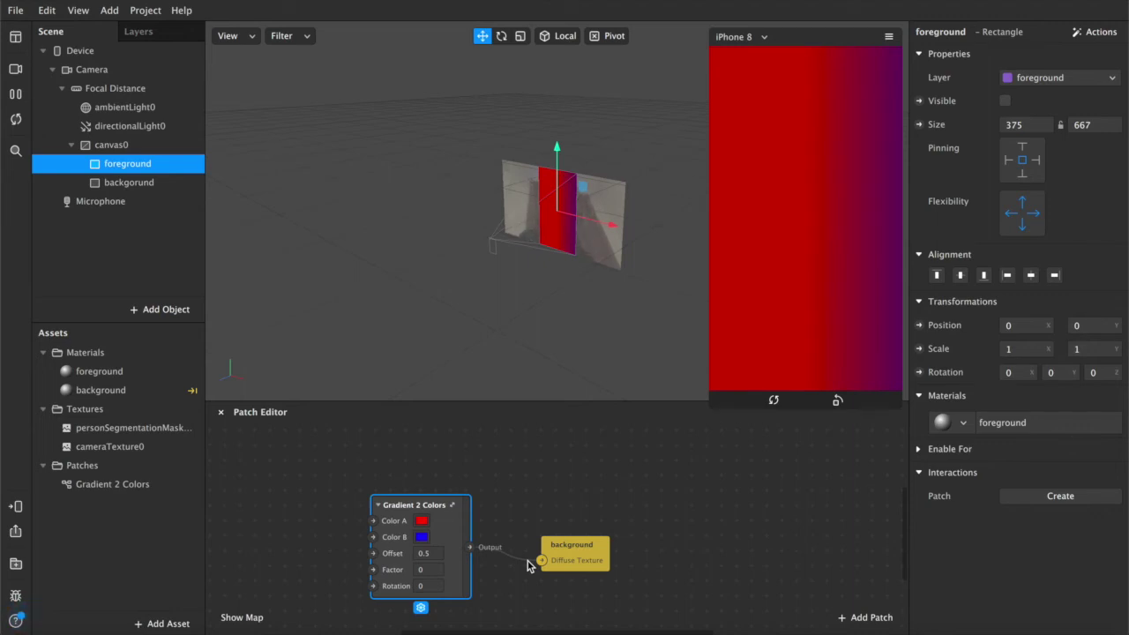
{"action": "left_click", "coordinate": [426, 554]}
{"action": "type", "text": "0.5"}
{"action": "key", "text": "Return"}
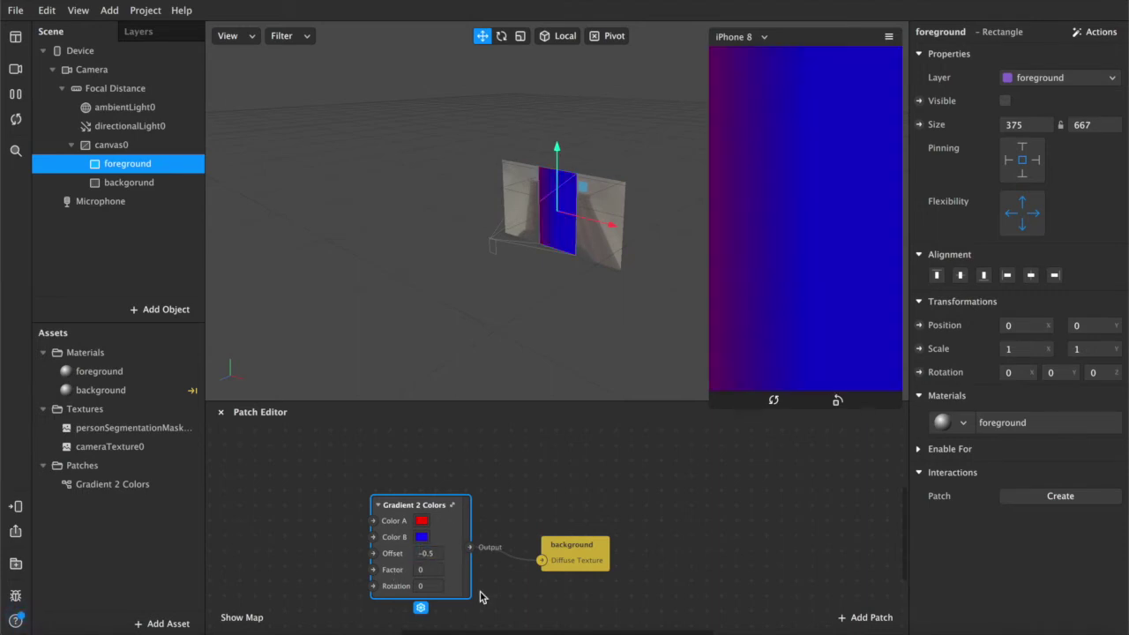
{"action": "left_click", "coordinate": [435, 553]}
{"action": "type", "text": "-0.25"}
{"action": "key", "text": "Return"}
{"action": "left_click", "coordinate": [436, 553]}
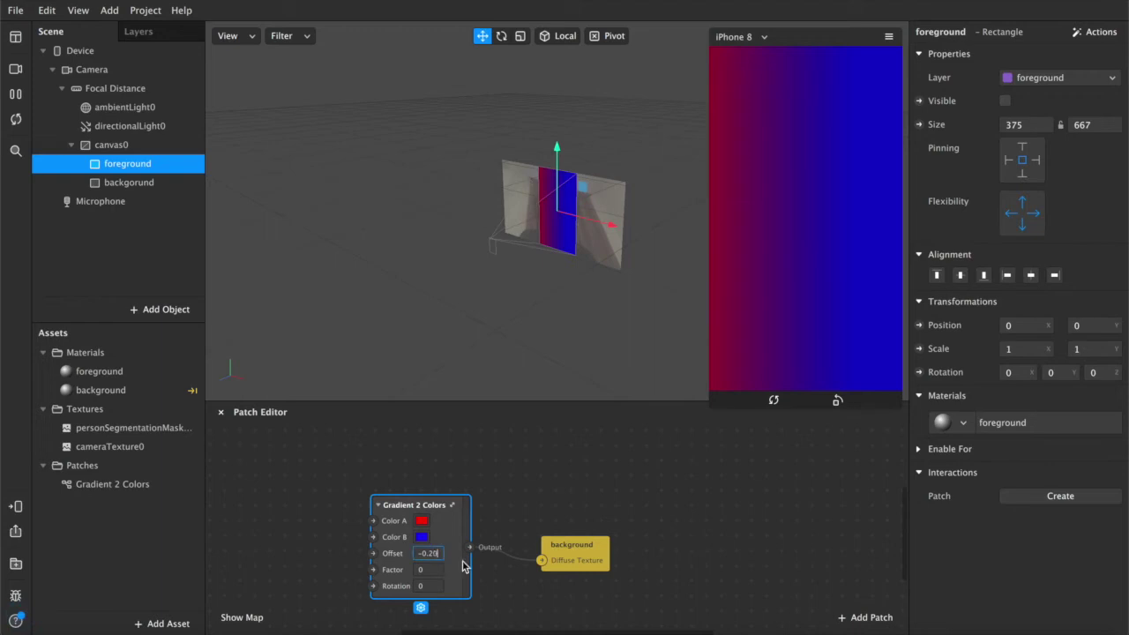
{"action": "key", "text": "Return"}
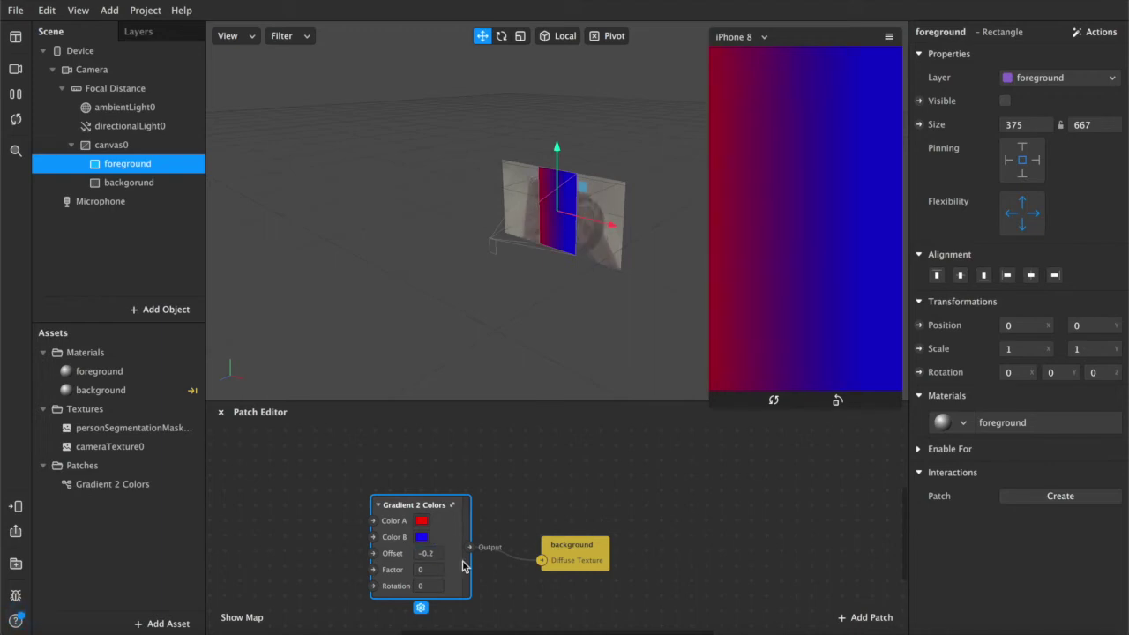
{"action": "left_click", "coordinate": [432, 553]}
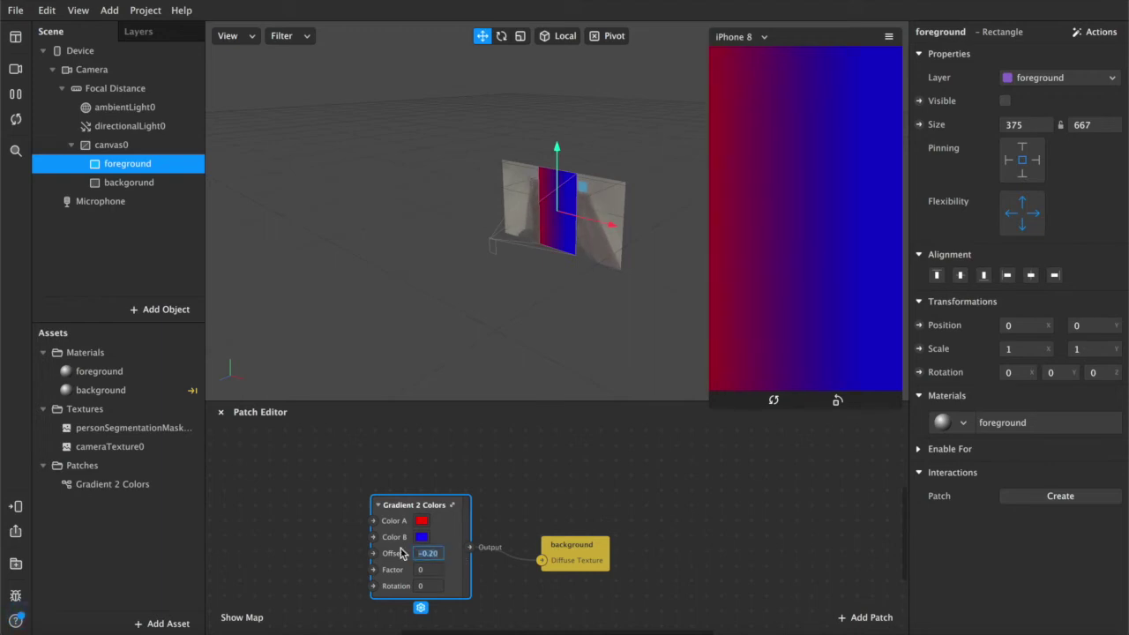
{"action": "type", "text": "0"}
{"action": "key", "text": "Return"}
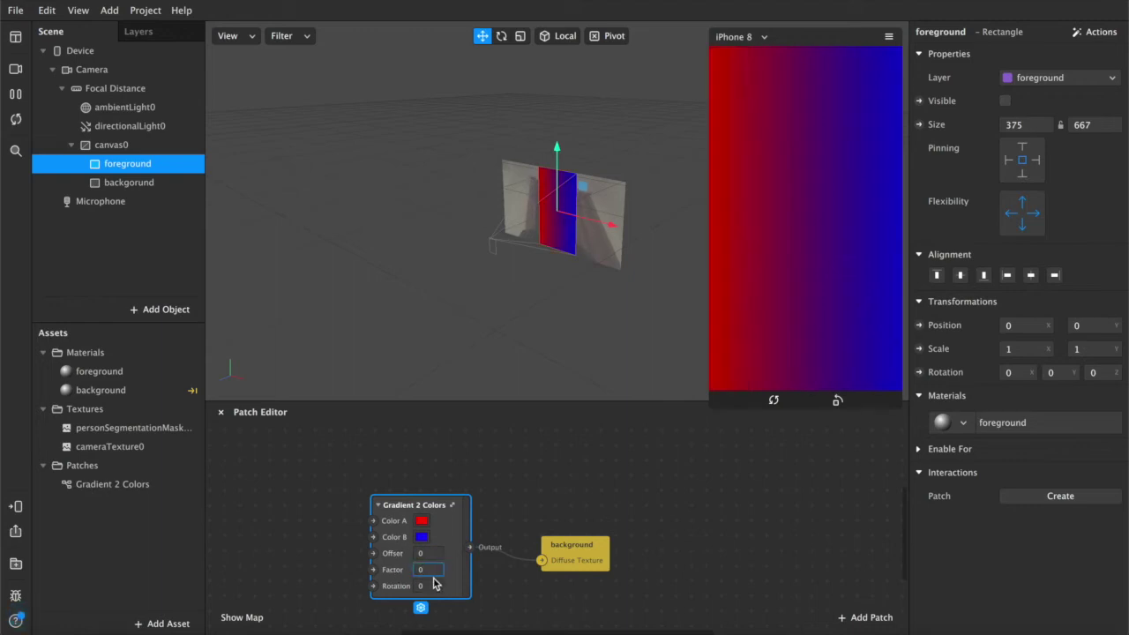
- Change the gradient Factor from 0.25 to 0.5 for a hard red/blue split
{"action": "type", "text": ".254"}
{"action": "key", "text": "Return"}
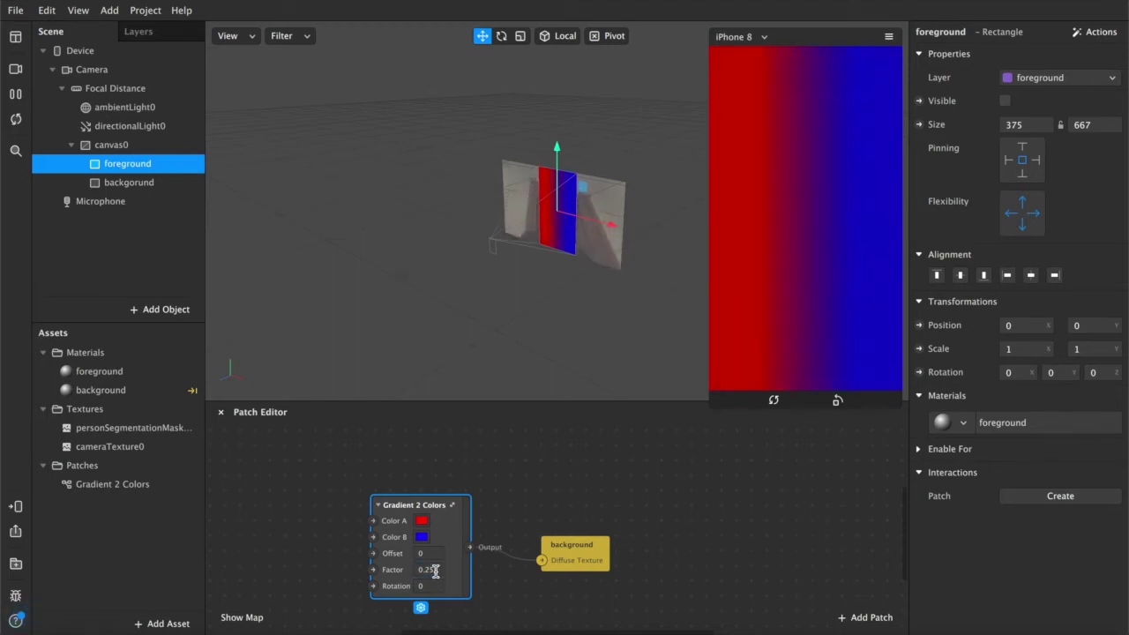
{"action": "double_click", "coordinate": [431, 570]}
{"action": "type", "text": "5"}
{"action": "key", "text": "Return"}
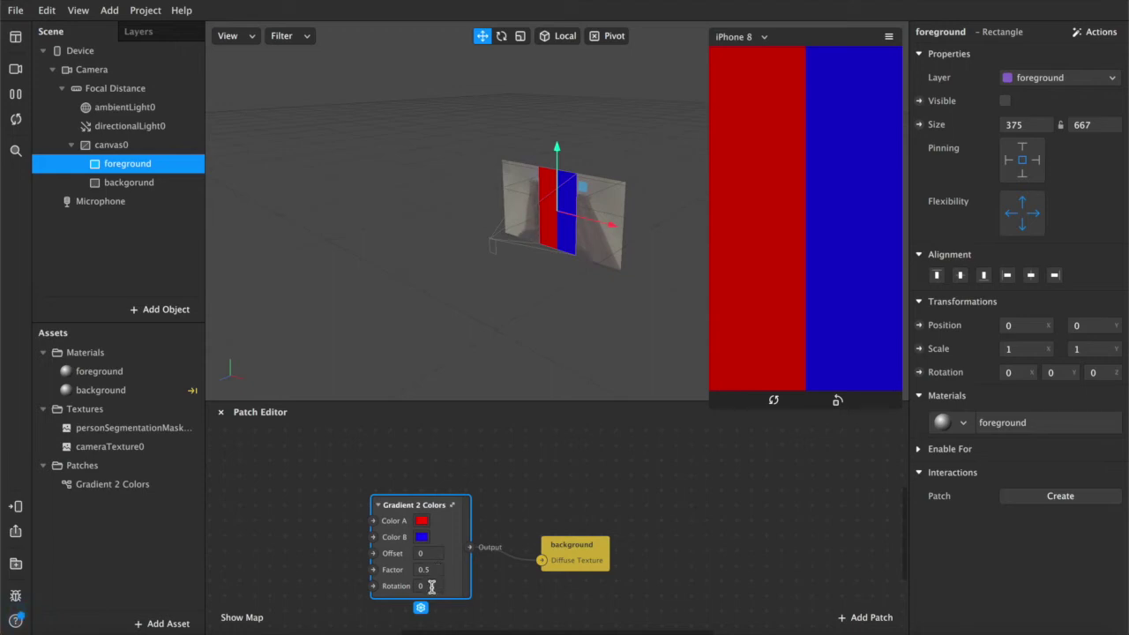
- Rotate the background gradient to 45 degrees and set its Offset to 0.21
{"action": "left_click", "coordinate": [431, 587]}
{"action": "type", "text": "90"}
{"action": "key", "text": "Return"}
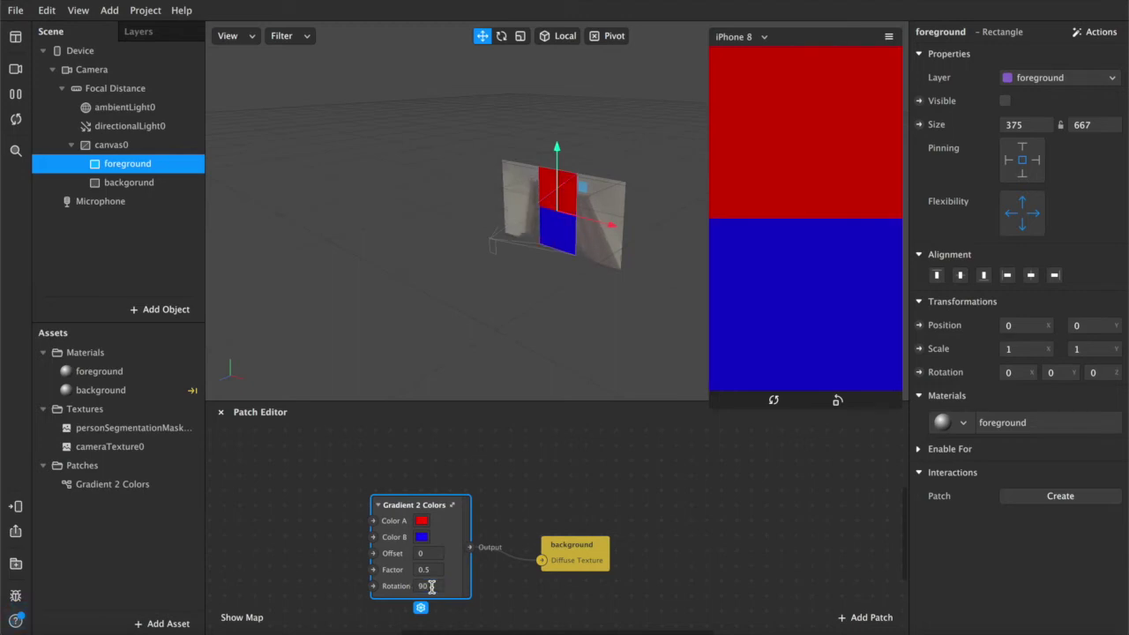
{"action": "left_click", "coordinate": [431, 587]}
{"action": "type", "text": "4.5"}
{"action": "key", "text": "Return"}
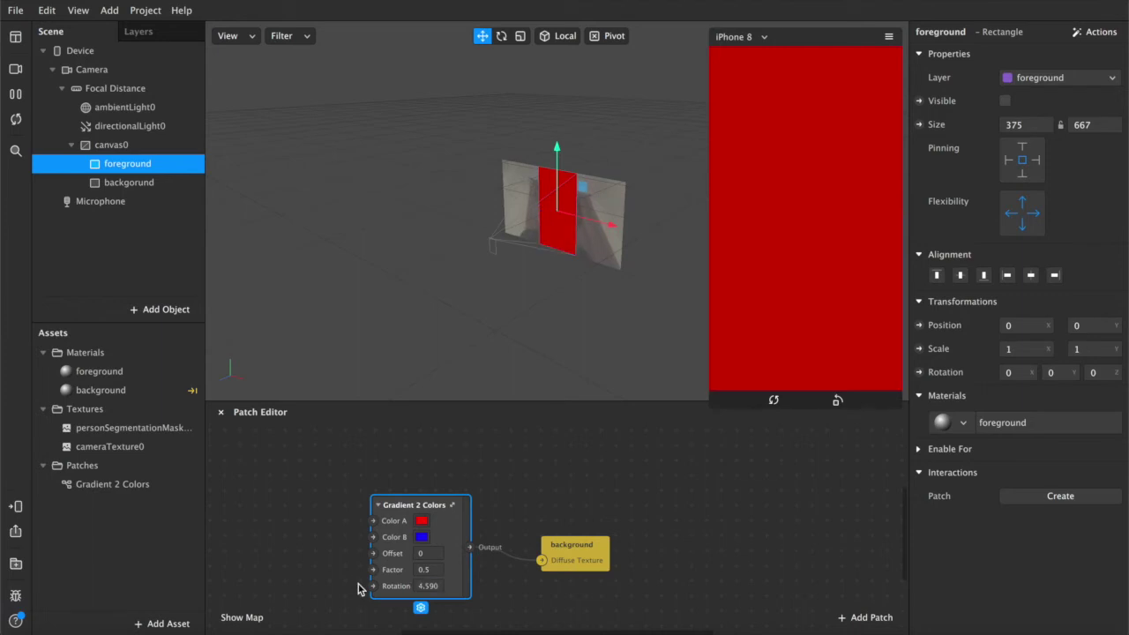
{"action": "left_click", "coordinate": [436, 586]}
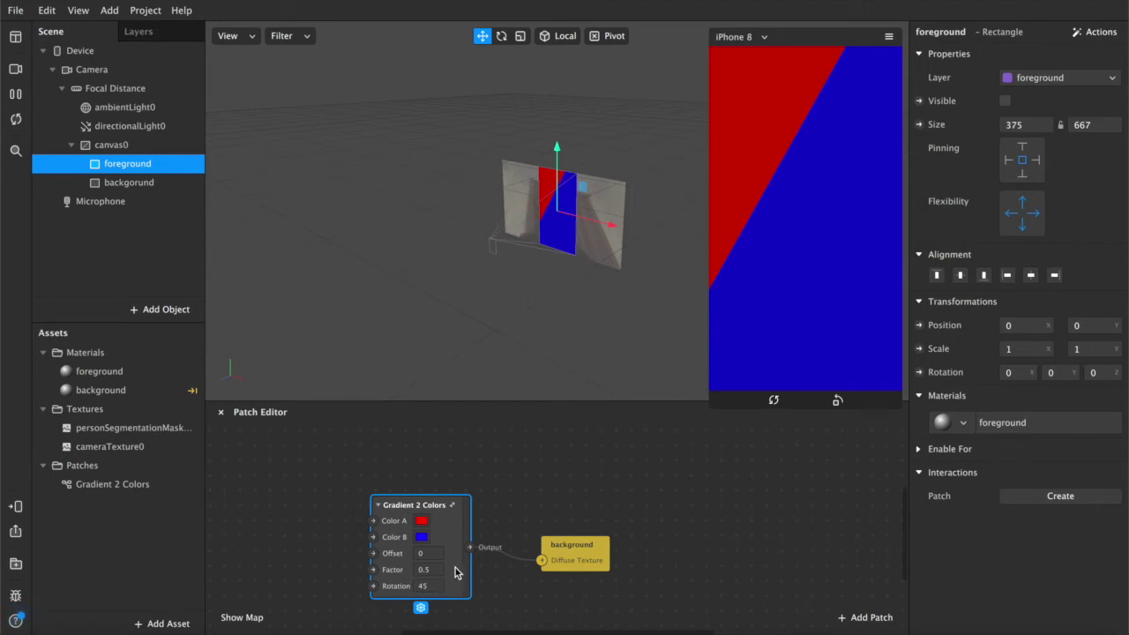
{"action": "left_click", "coordinate": [439, 570]}
{"action": "left_click", "coordinate": [436, 552]}
{"action": "key", "text": "Return"}
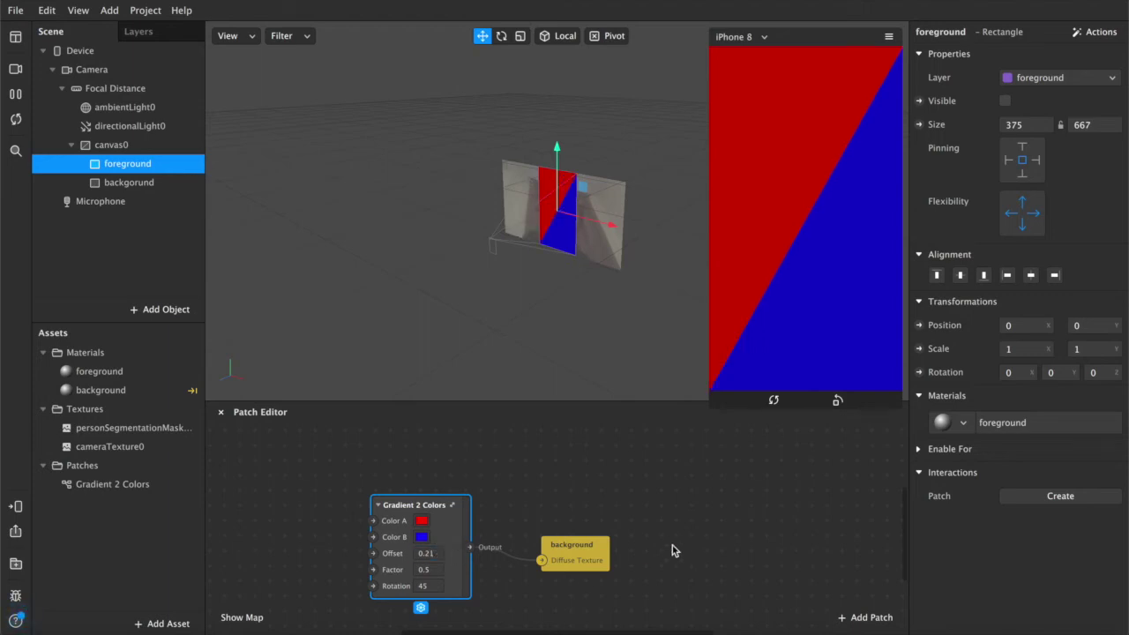
- Test a Factor of 0 for a smooth blend, then restore Factor 0.5
{"action": "double_click", "coordinate": [431, 569]}
{"action": "type", "text": "0"}
{"action": "key", "text": "Return"}
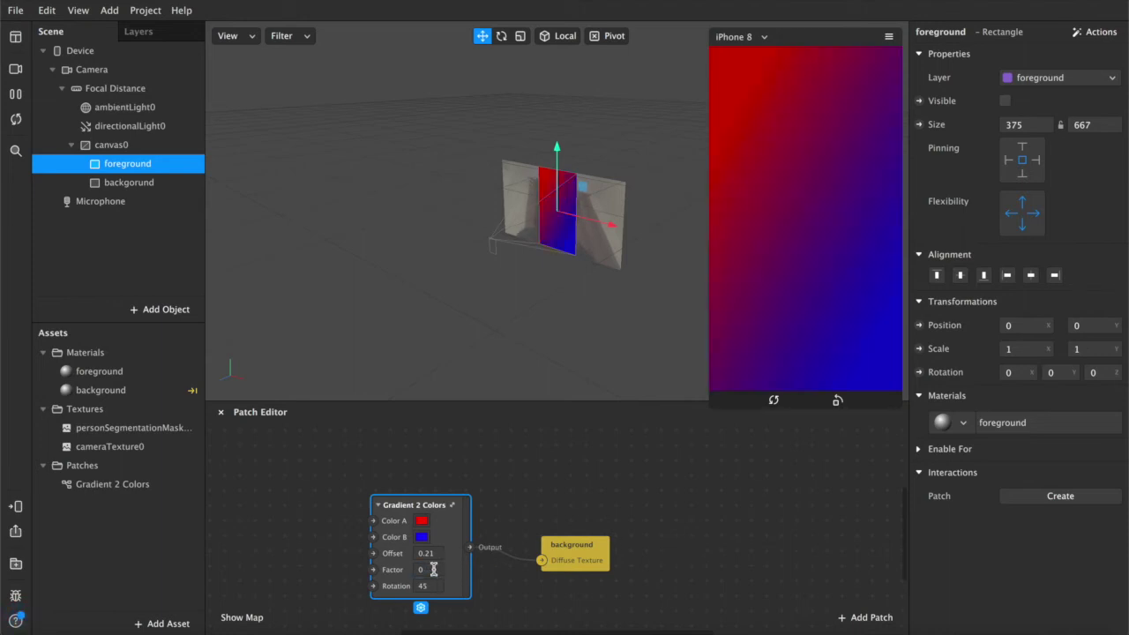
{"action": "left_click", "coordinate": [430, 570]}
{"action": "key", "text": "Return"}
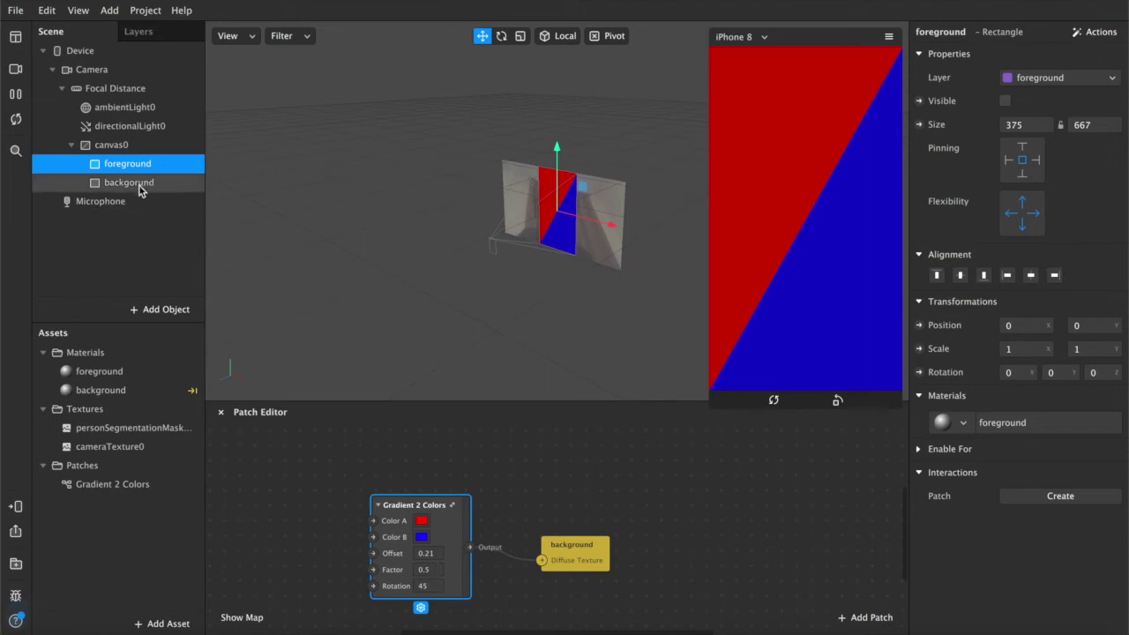
- Make the foreground visible and set the personSegmentationMask Mask Size to 2.65
{"action": "left_click", "coordinate": [1005, 101]}
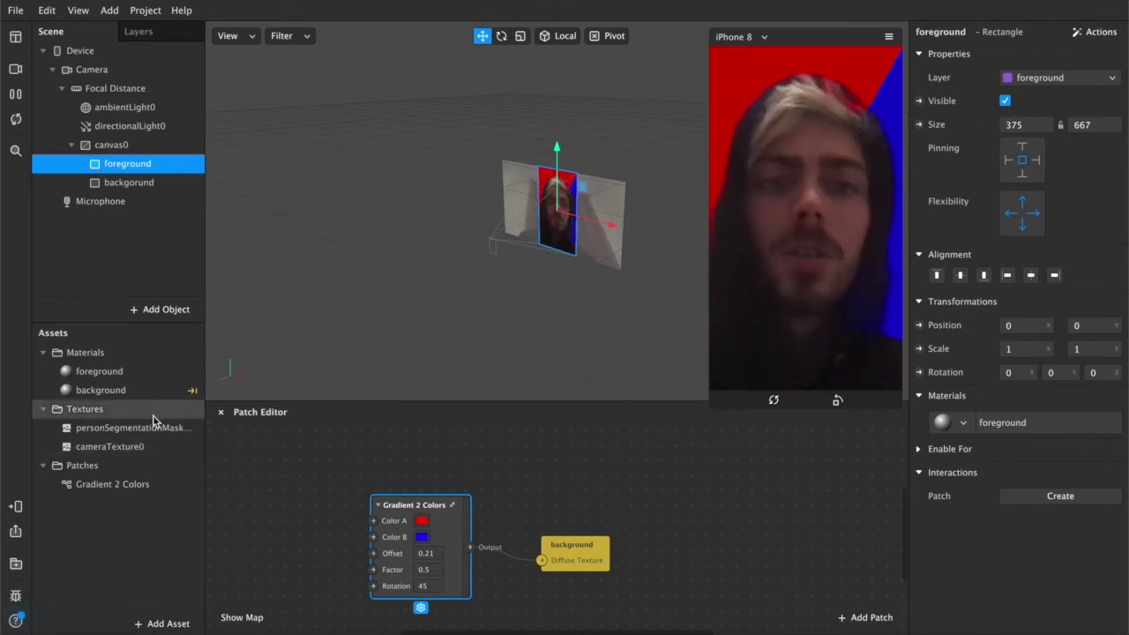
{"action": "left_click", "coordinate": [115, 446]}
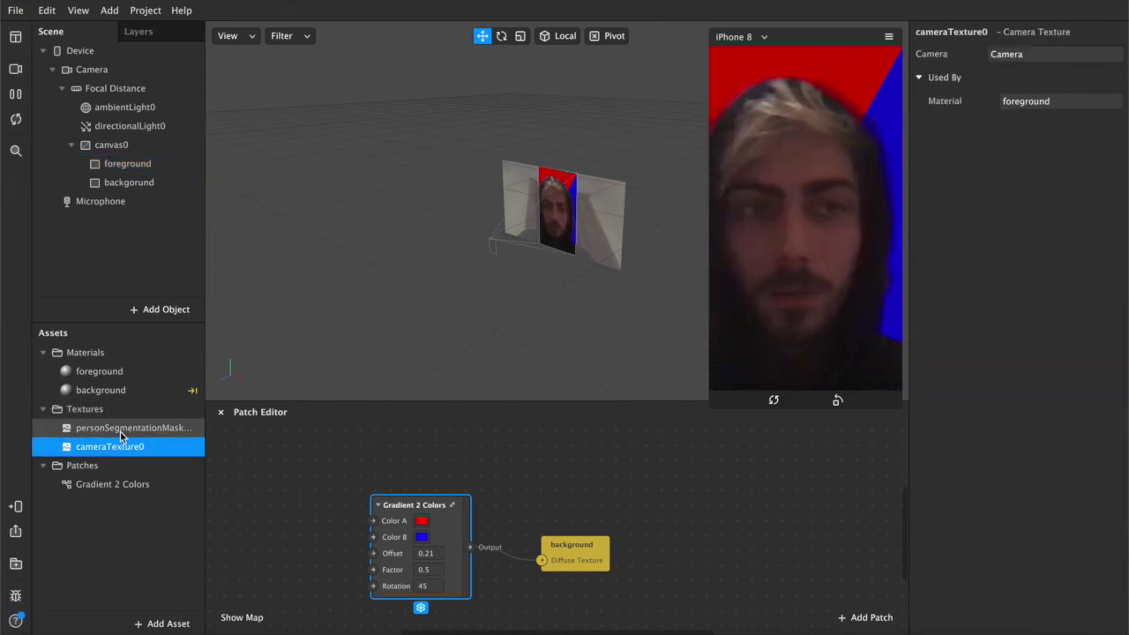
{"action": "left_click", "coordinate": [120, 429]}
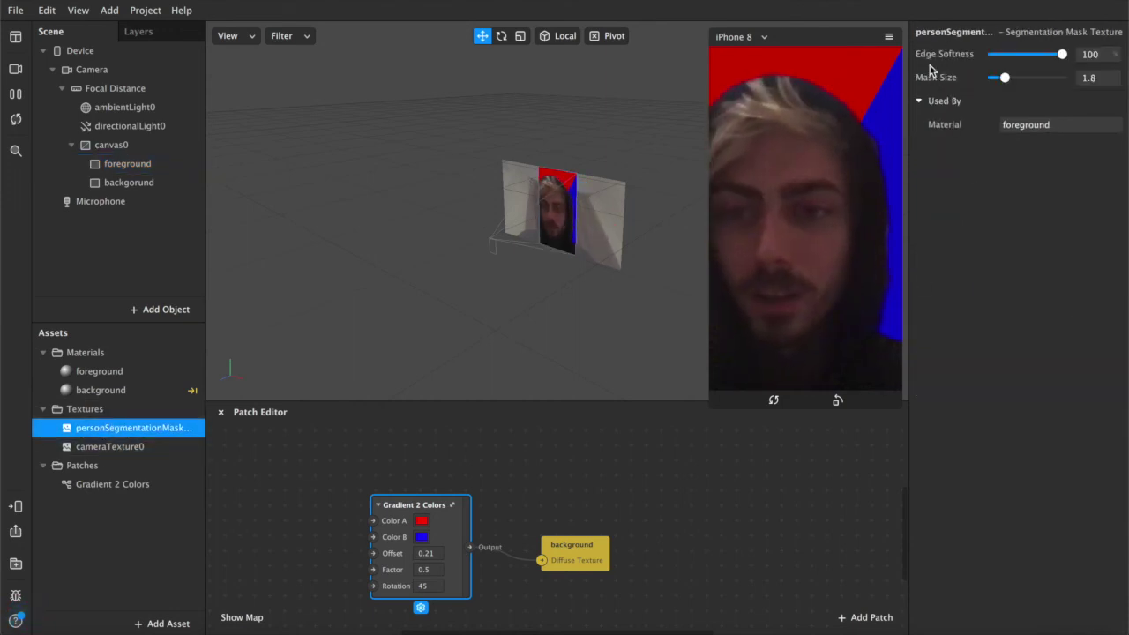
{"action": "left_click", "coordinate": [1083, 78]}
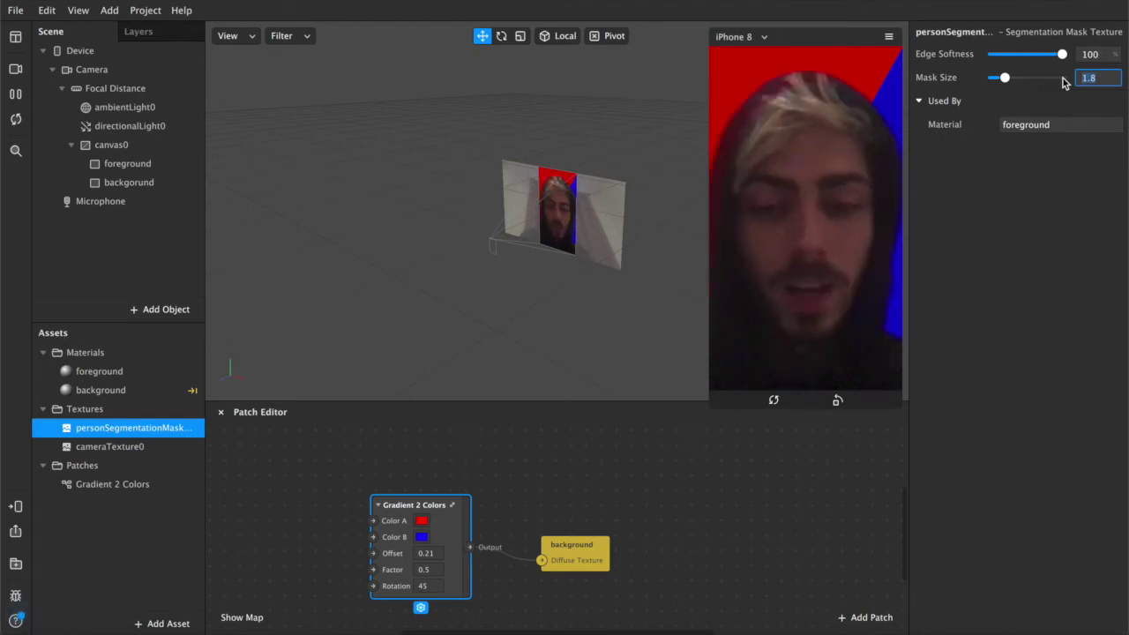
{"action": "type", "text": "2.5"}
{"action": "key", "text": "Return"}
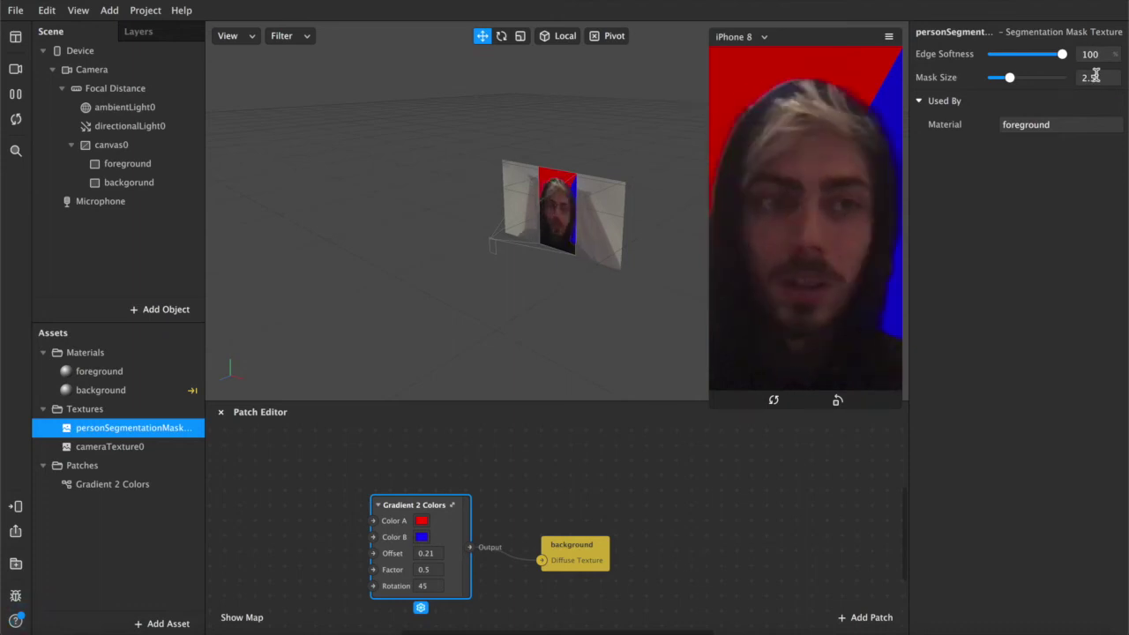
{"action": "left_click", "coordinate": [1094, 77]}
{"action": "type", "text": "2.65"}
{"action": "key", "text": "Return"}
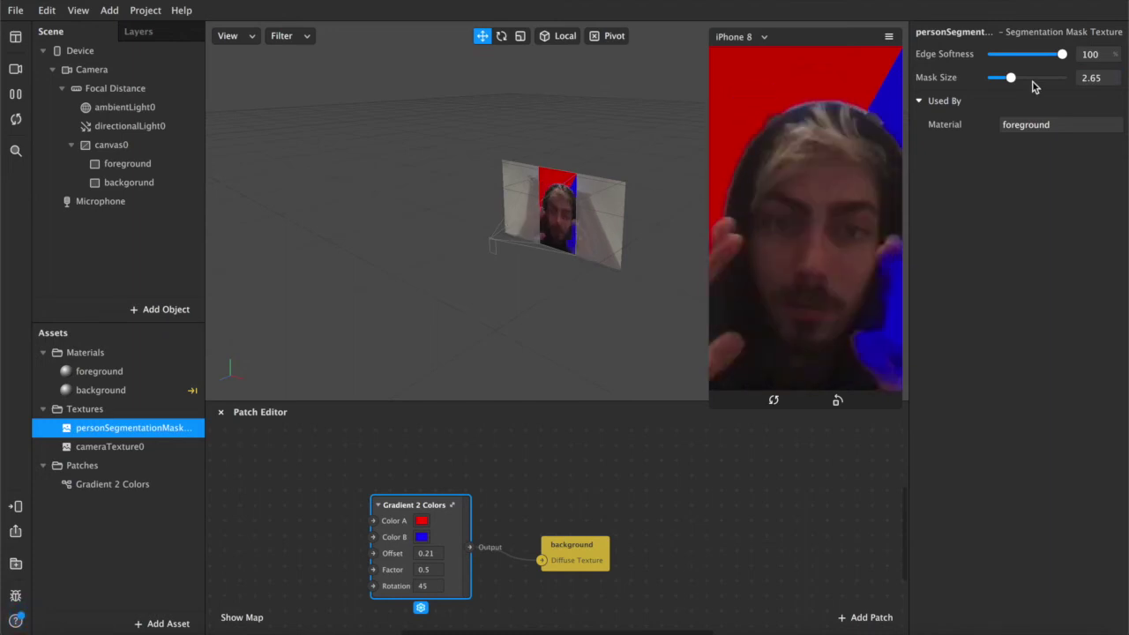
- Set the segmentation mask's Edge Softness to 95
{"action": "left_click", "coordinate": [1091, 54]}
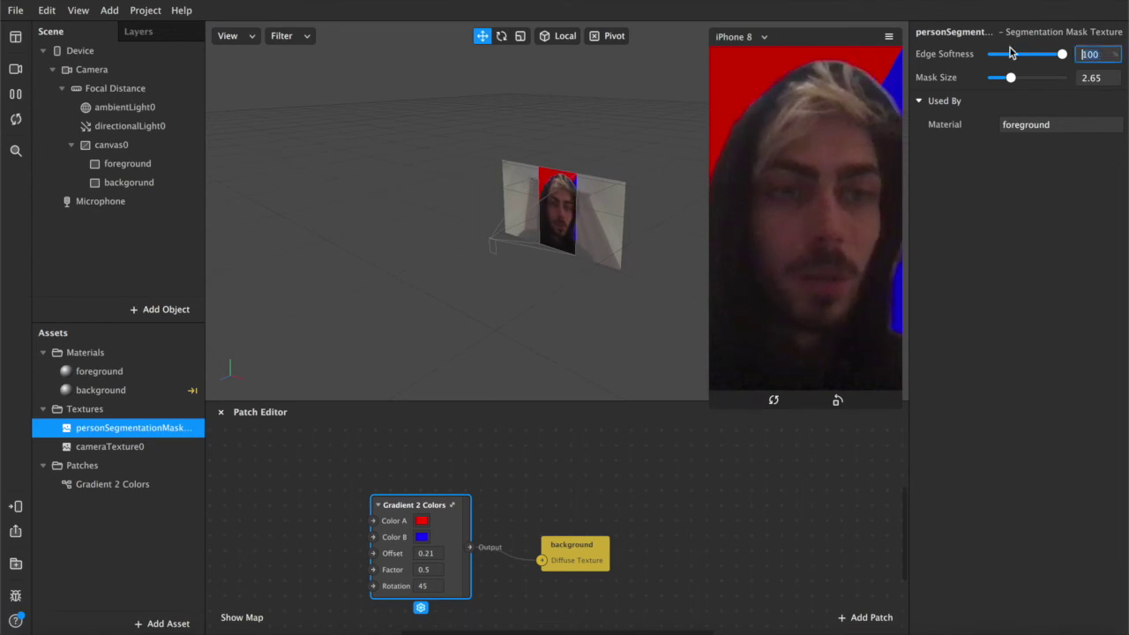
{"action": "type", "text": "95"}
{"action": "key", "text": "Return"}
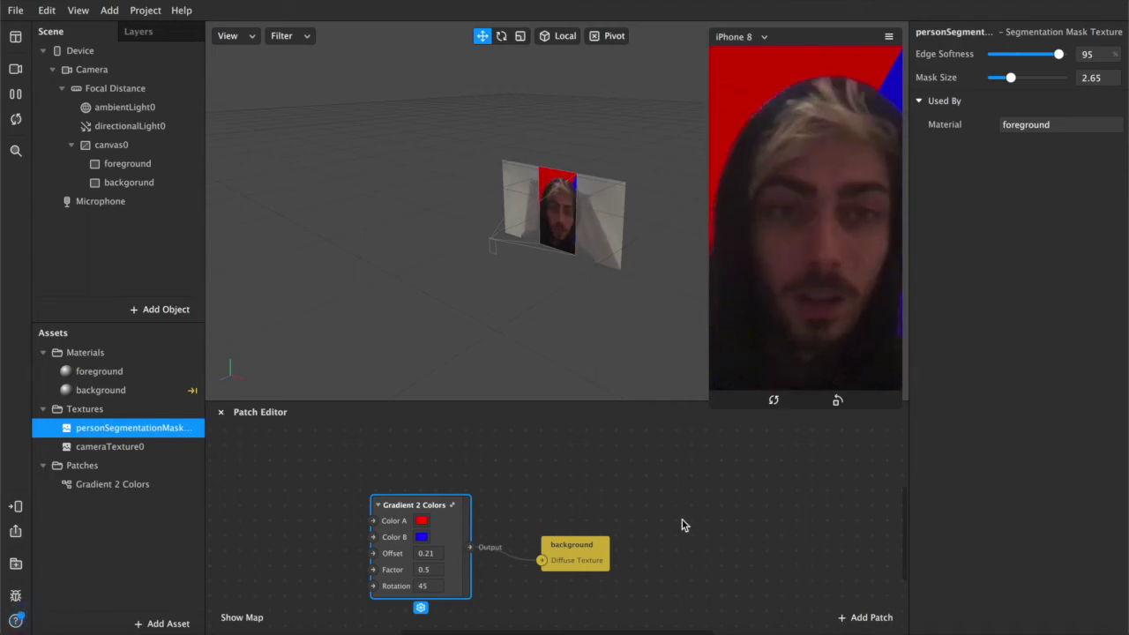
{"action": "left_click", "coordinate": [499, 538]}
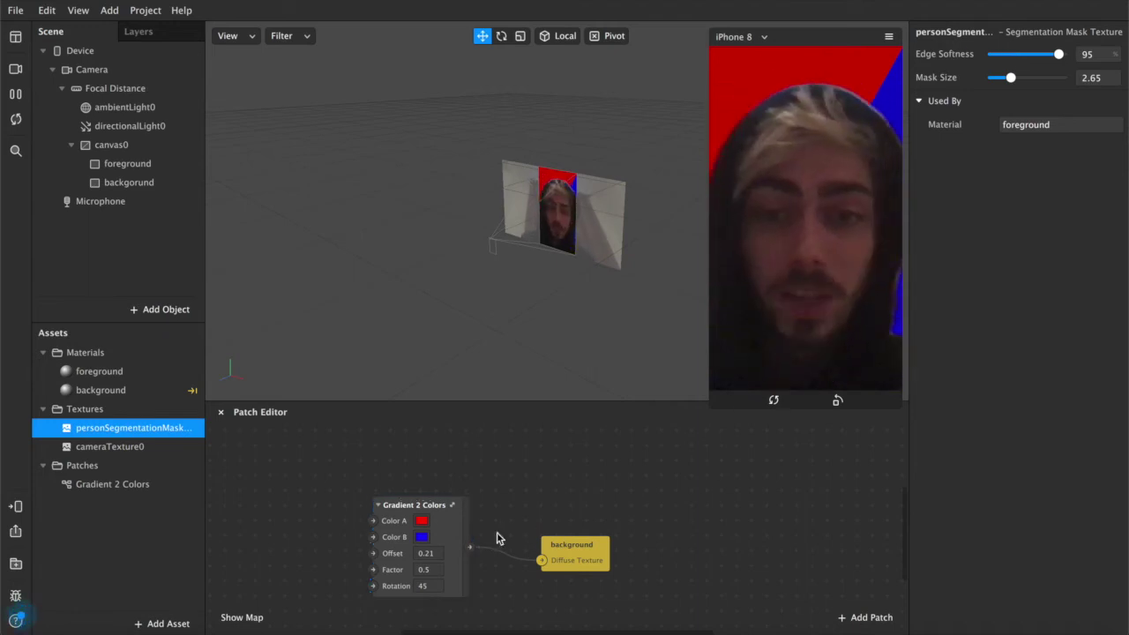
- Insert a Face Mesh with its face tracker and assign it a new material0
{"action": "left_click", "coordinate": [156, 311]}
{"action": "scroll", "coordinate": [53, 530], "scroll_direction": "down", "scroll_amount": 1}
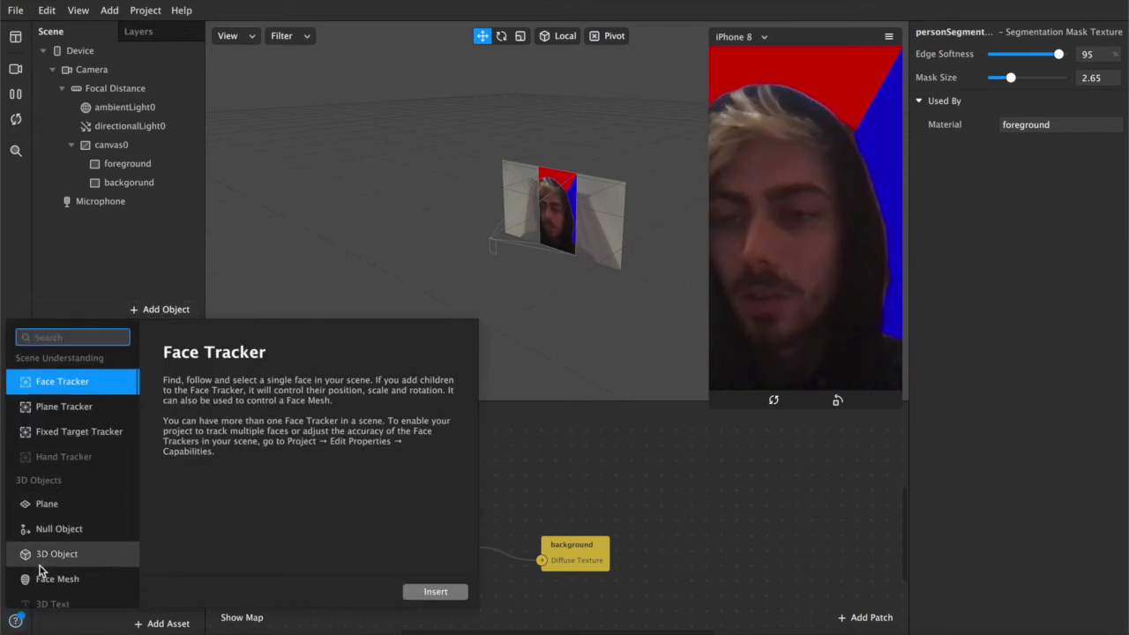
{"action": "left_click", "coordinate": [37, 573]}
{"action": "double_click", "coordinate": [37, 572]}
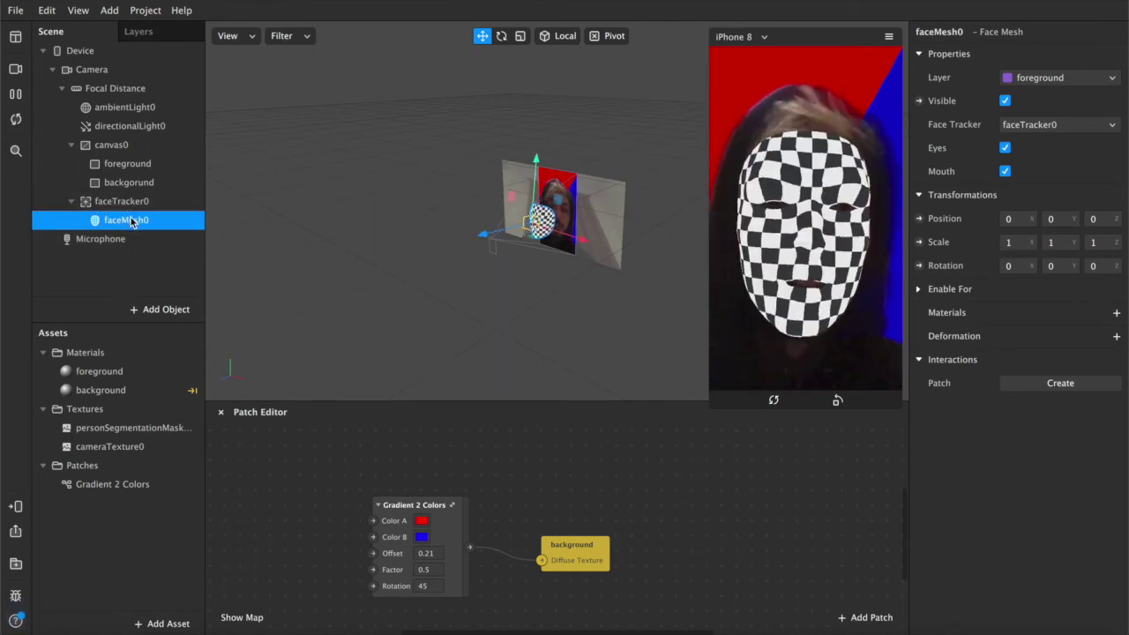
{"action": "left_click", "coordinate": [1116, 313]}
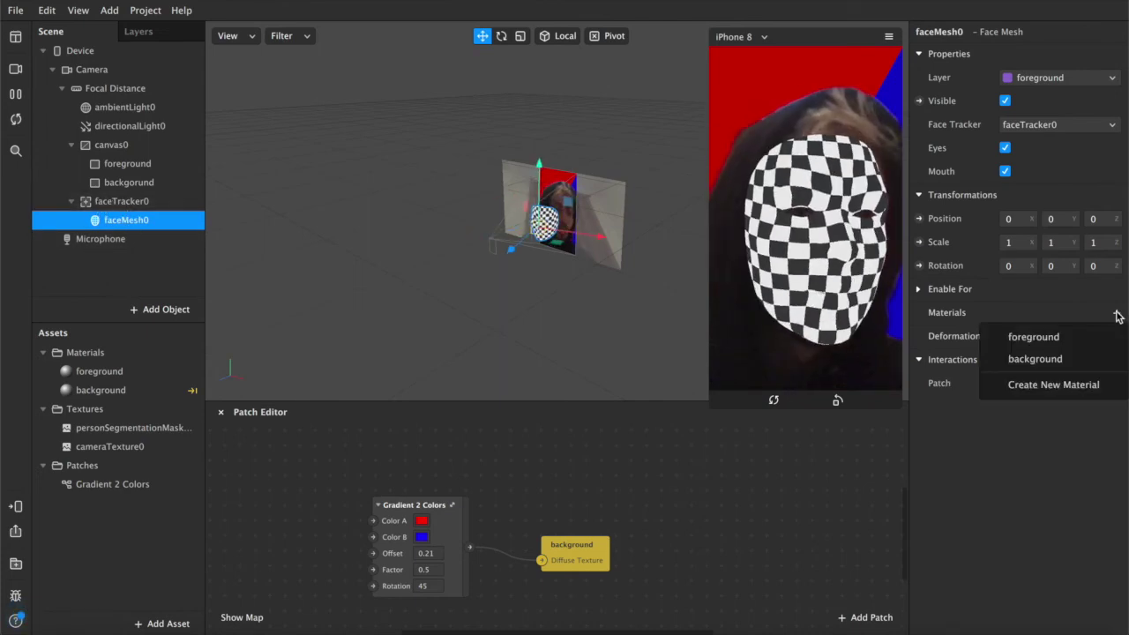
{"action": "left_click", "coordinate": [1045, 386]}
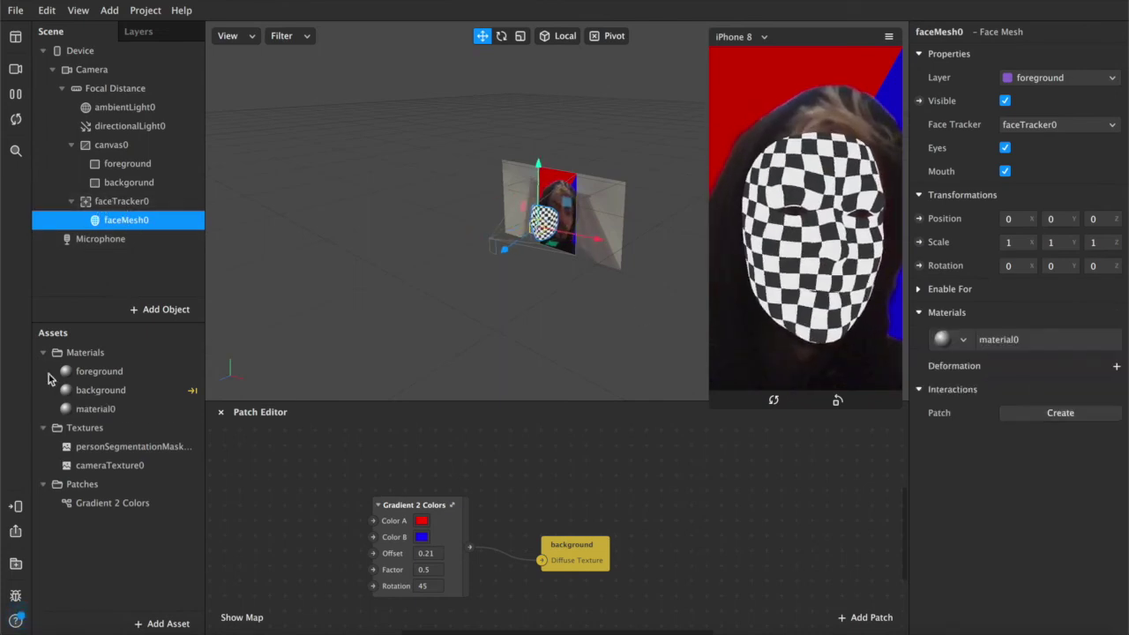
- Rename material0 to 'mesh' and feed the red/blue gradient into its diffuse texture
{"action": "double_click", "coordinate": [112, 410]}
{"action": "type", "text": "mesh"}
{"action": "key", "text": "Return"}
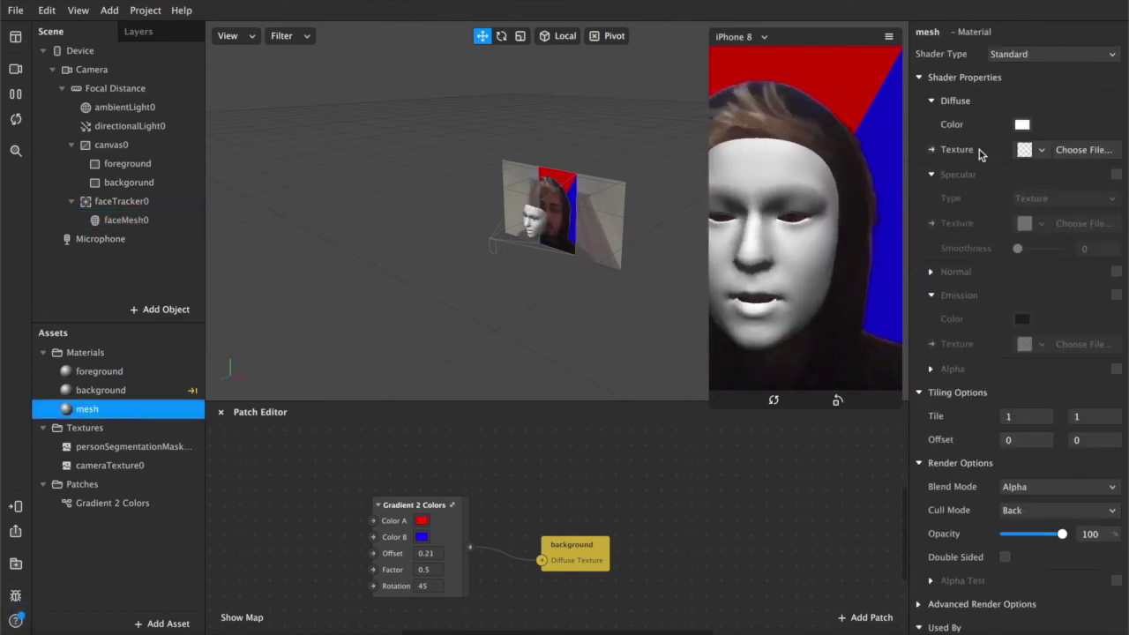
{"action": "left_click", "coordinate": [931, 150]}
{"action": "left_click_drag", "start_coordinate": [582, 542], "coordinate": [571, 502]}
{"action": "left_click_drag", "start_coordinate": [470, 547], "coordinate": [544, 517]}
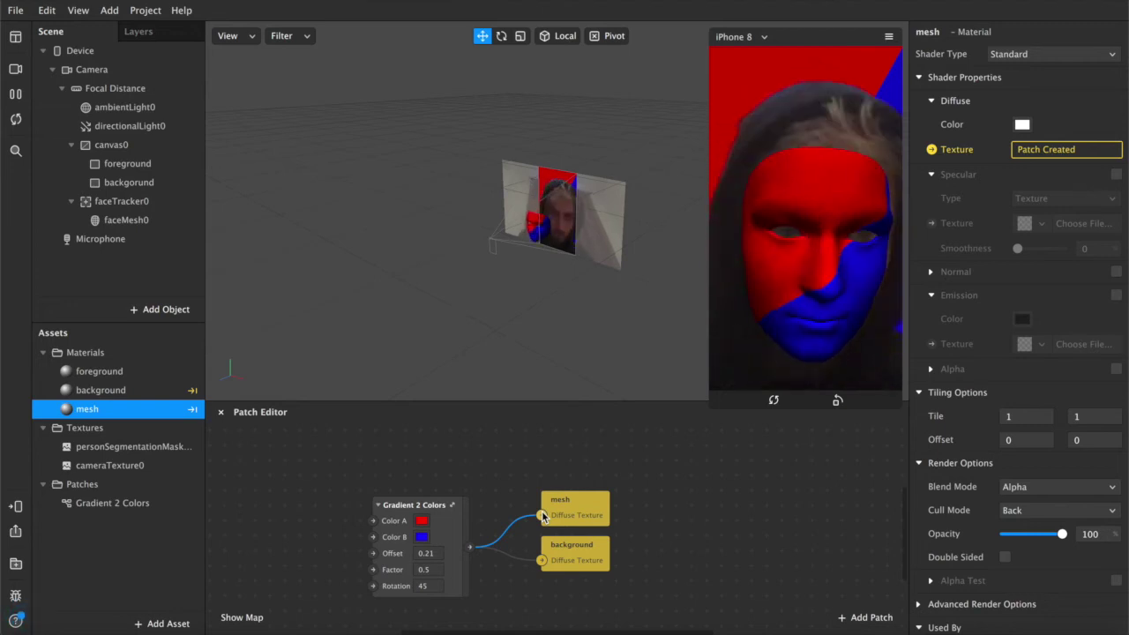
- Replace the old wire with a second Gradient 2 Colors patch feeding the mesh texture
{"action": "left_click_drag", "start_coordinate": [543, 517], "coordinate": [790, 506]}
{"action": "left_click_drag", "start_coordinate": [104, 497], "coordinate": [616, 477]}
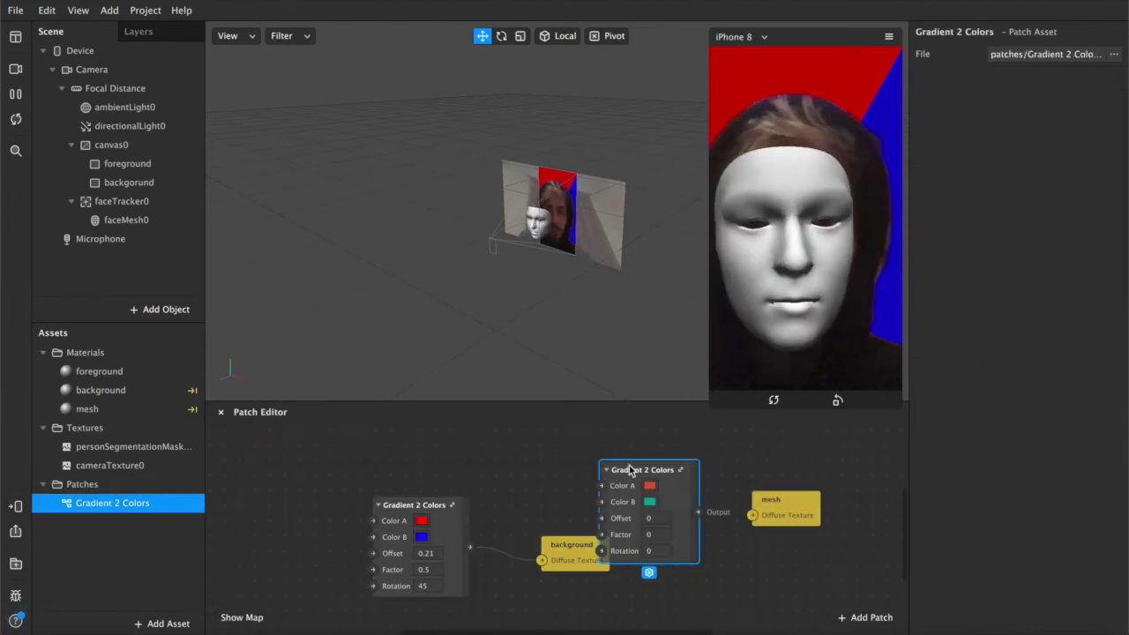
{"action": "left_click_drag", "start_coordinate": [701, 517], "coordinate": [835, 503]}
{"action": "left_click", "coordinate": [780, 506]}
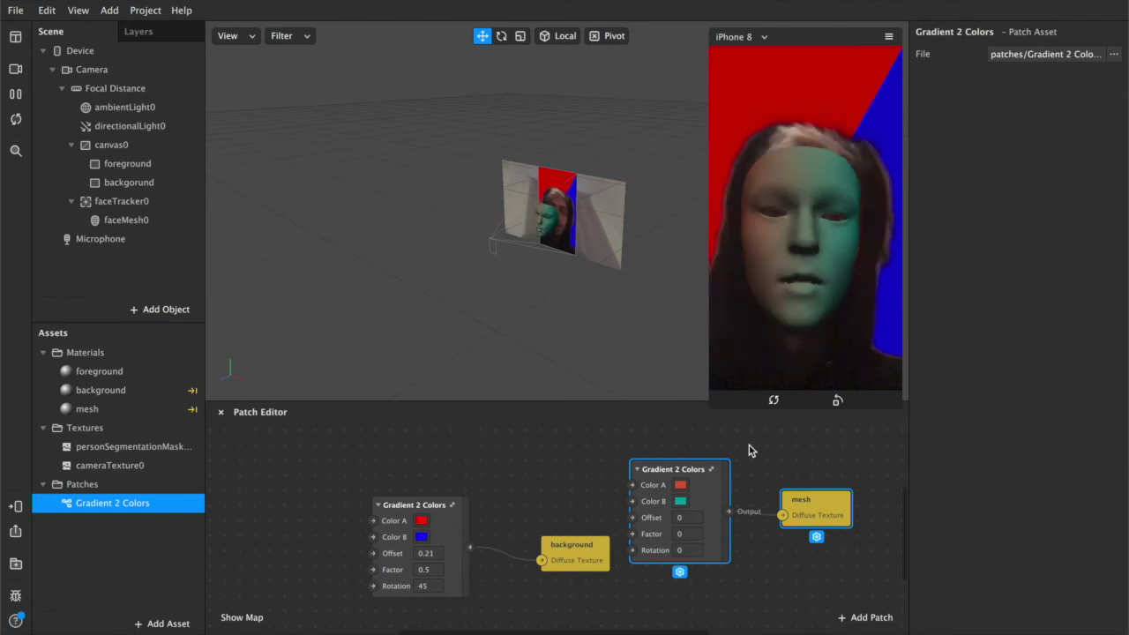
- Set the new gradient's Color A to lemon yellow and Color B to green
{"action": "left_click", "coordinate": [682, 487]}
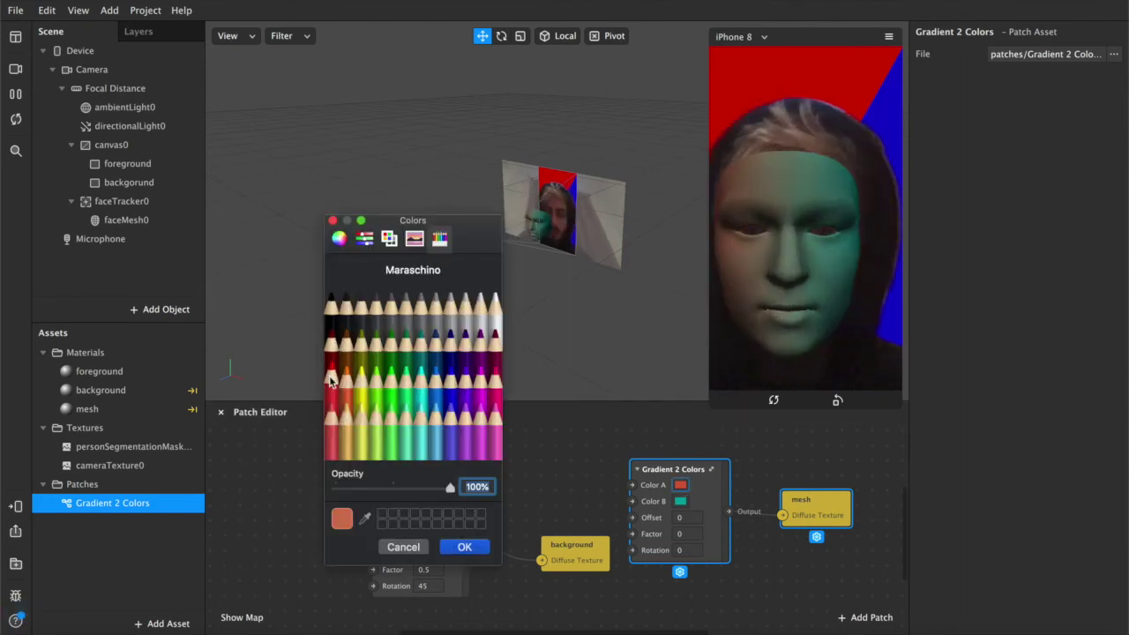
{"action": "left_click", "coordinate": [362, 393]}
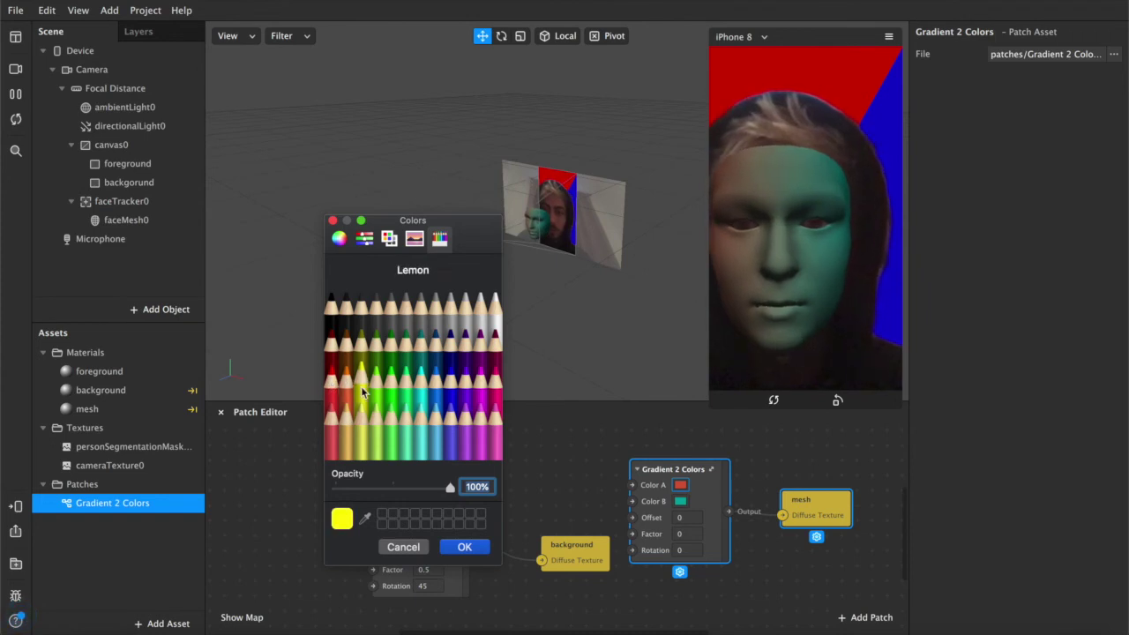
{"action": "left_click", "coordinate": [464, 547]}
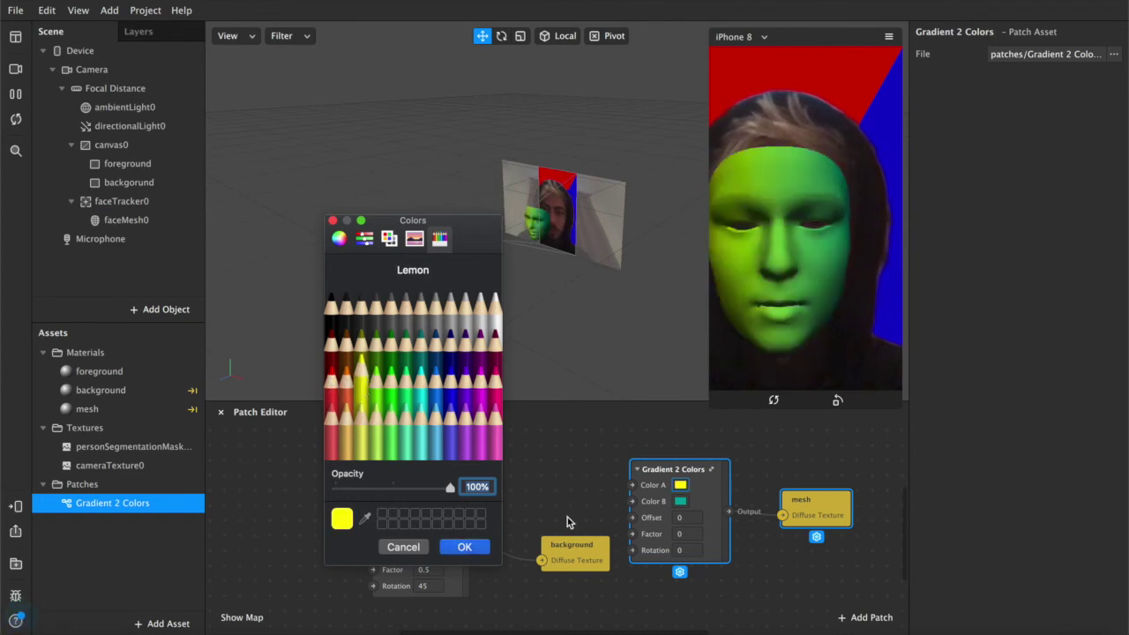
{"action": "left_click", "coordinate": [681, 500]}
{"action": "left_click", "coordinate": [400, 382]}
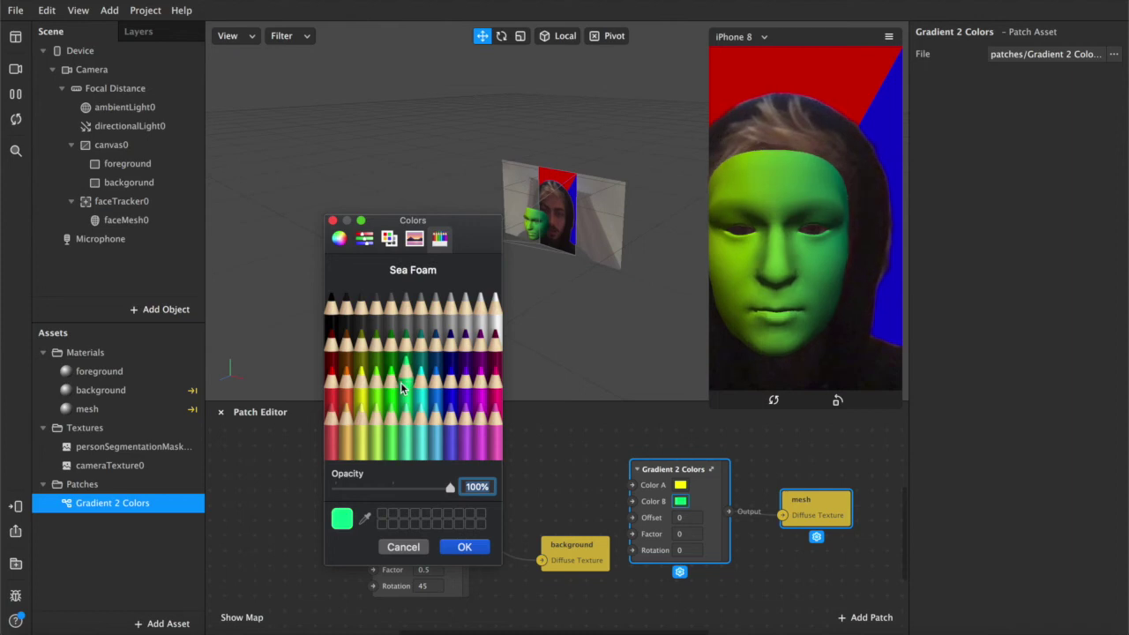
{"action": "left_click", "coordinate": [465, 547]}
- Set the mask gradient's rotation to 90 and its factor to 0.5
{"action": "left_click", "coordinate": [684, 518]}
{"action": "left_click", "coordinate": [685, 550]}
{"action": "type", "text": "90"}
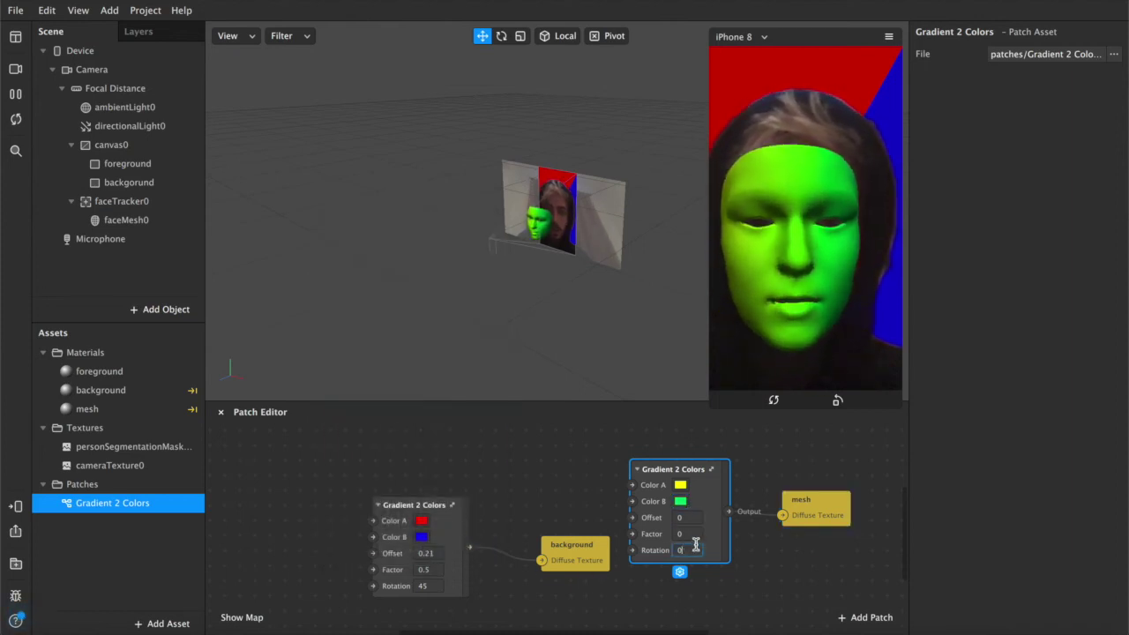
{"action": "key", "text": "Return"}
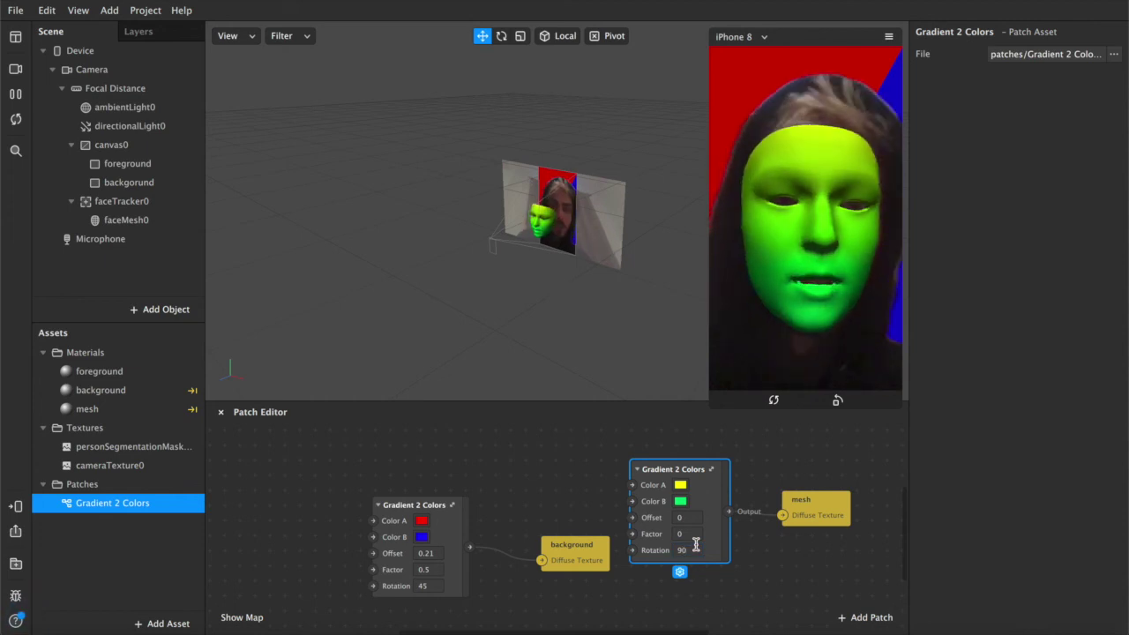
{"action": "left_click", "coordinate": [691, 534]}
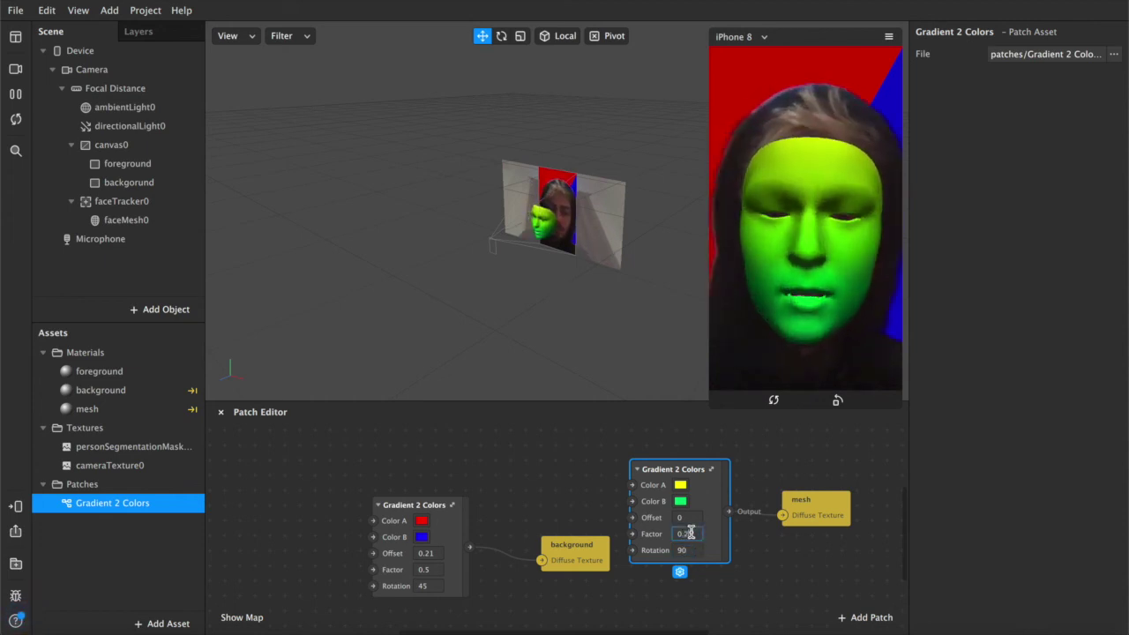
{"action": "type", "text": ".2"}
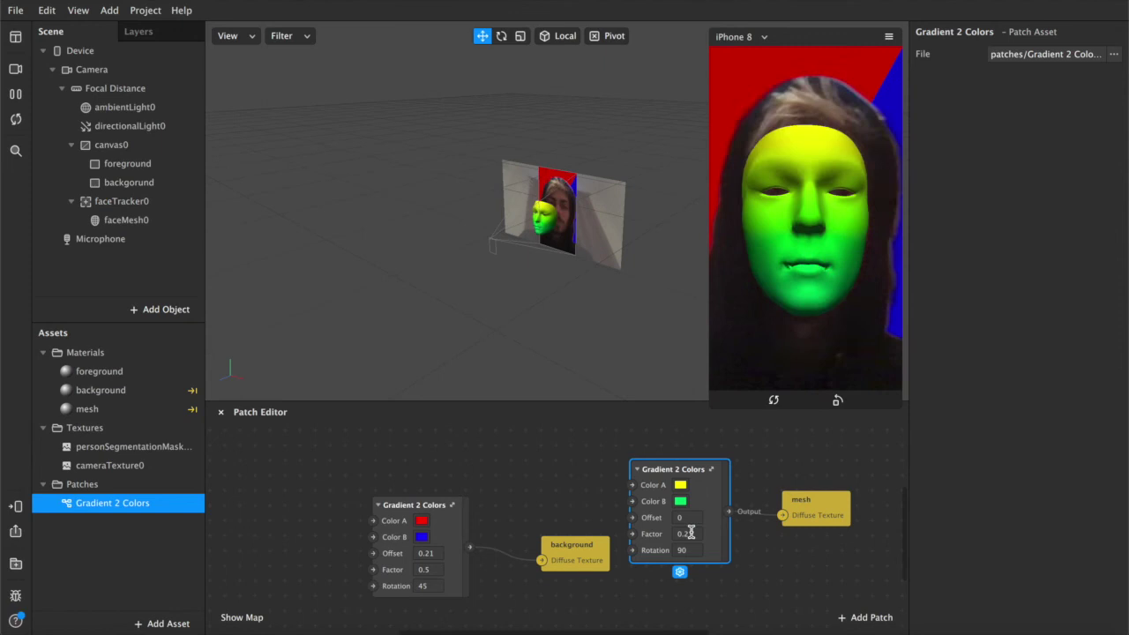
{"action": "key", "text": "Return"}
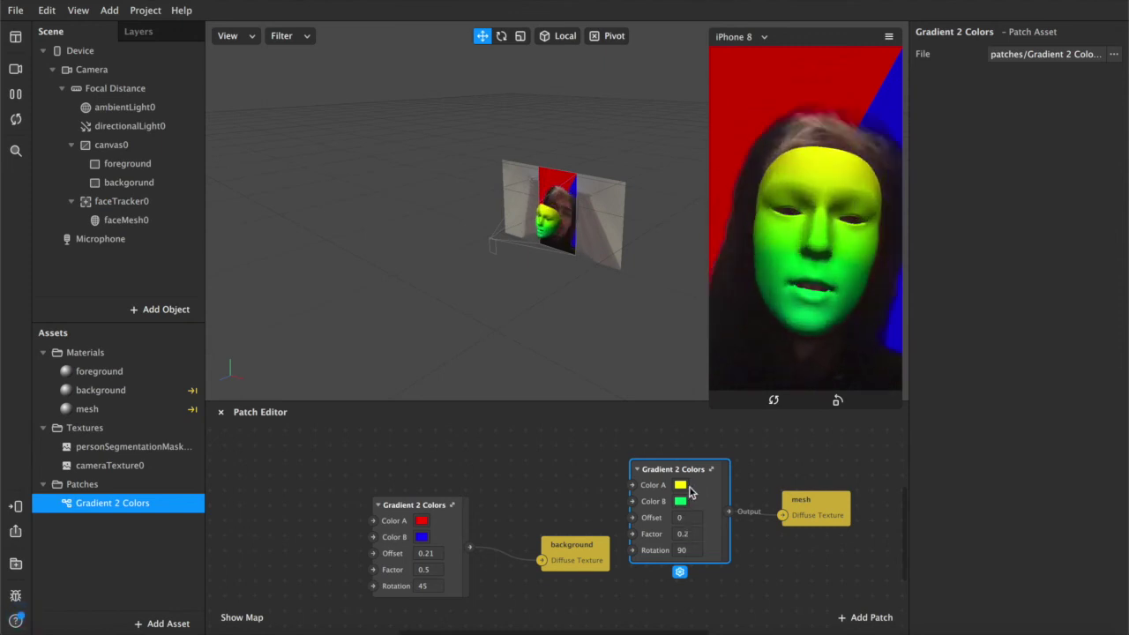
{"action": "left_click", "coordinate": [694, 538]}
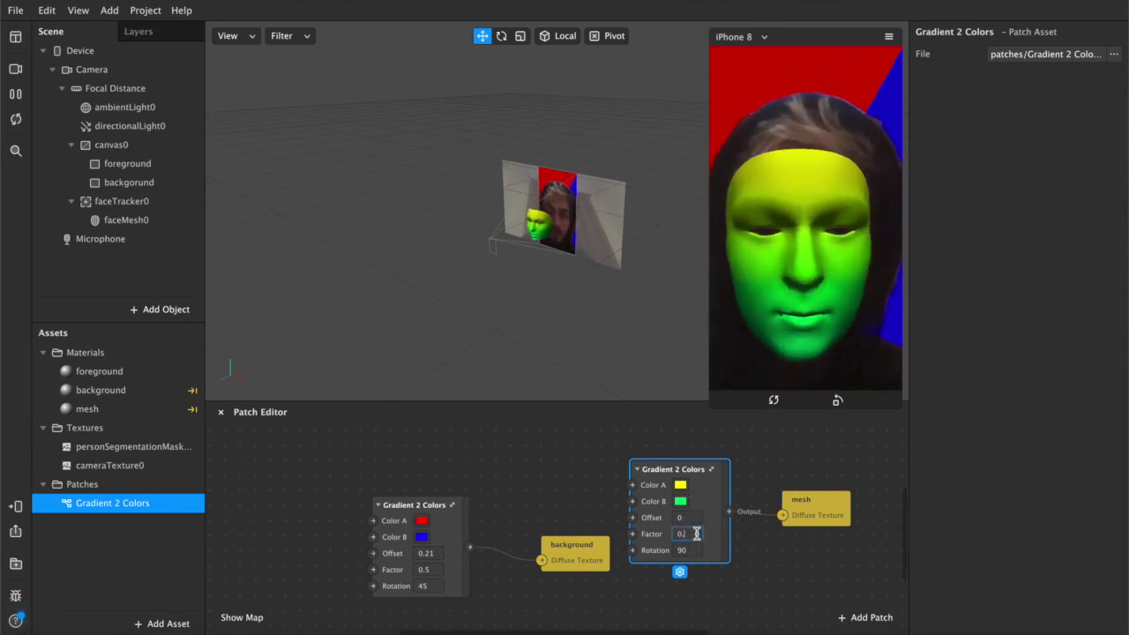
{"action": "type", "text": "5"}
{"action": "key", "text": "Return"}
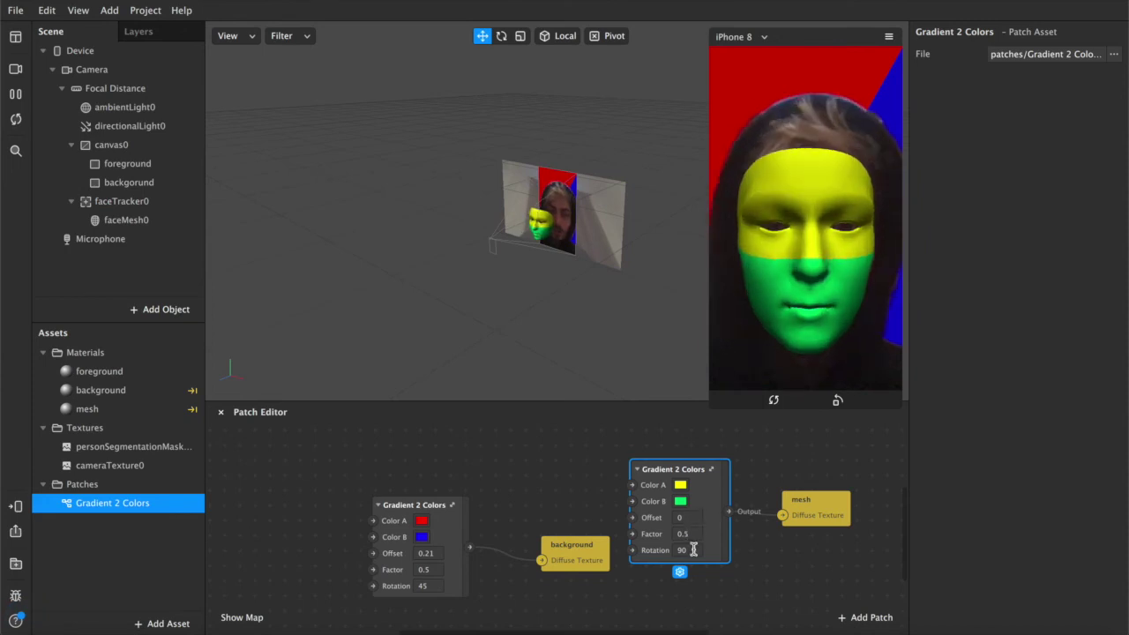
- Set the mask gradient's offset to 0.1 and try rotations 45, 135, 180 before settling on 35
{"action": "double_click", "coordinate": [688, 550]}
{"action": "type", "text": "45"}
{"action": "double_click", "coordinate": [696, 518]}
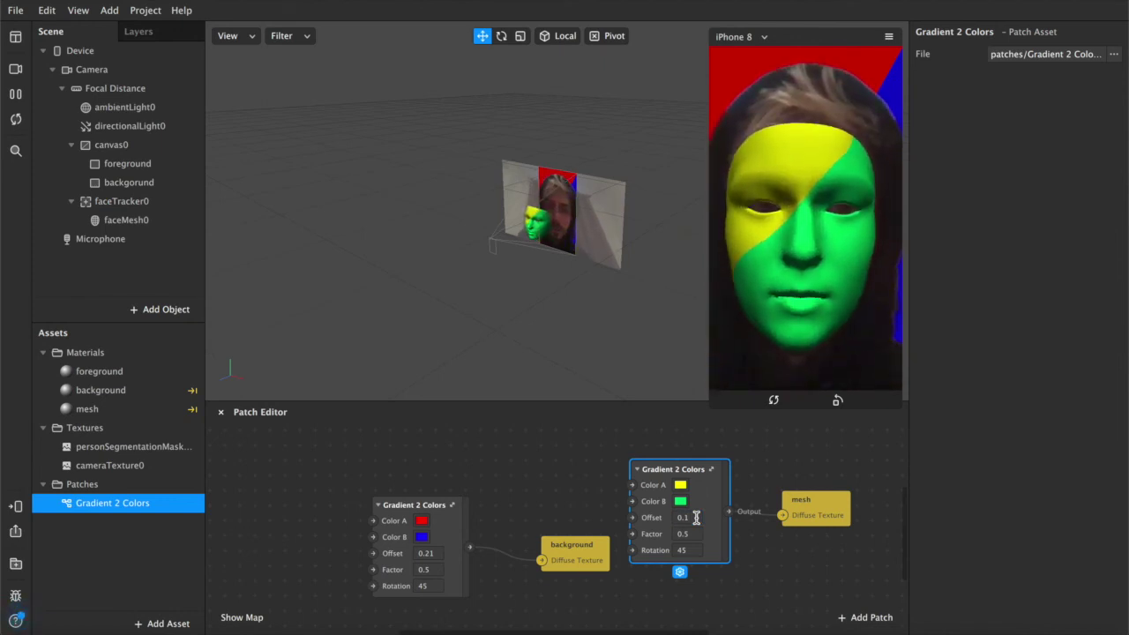
{"action": "left_click", "coordinate": [694, 550]}
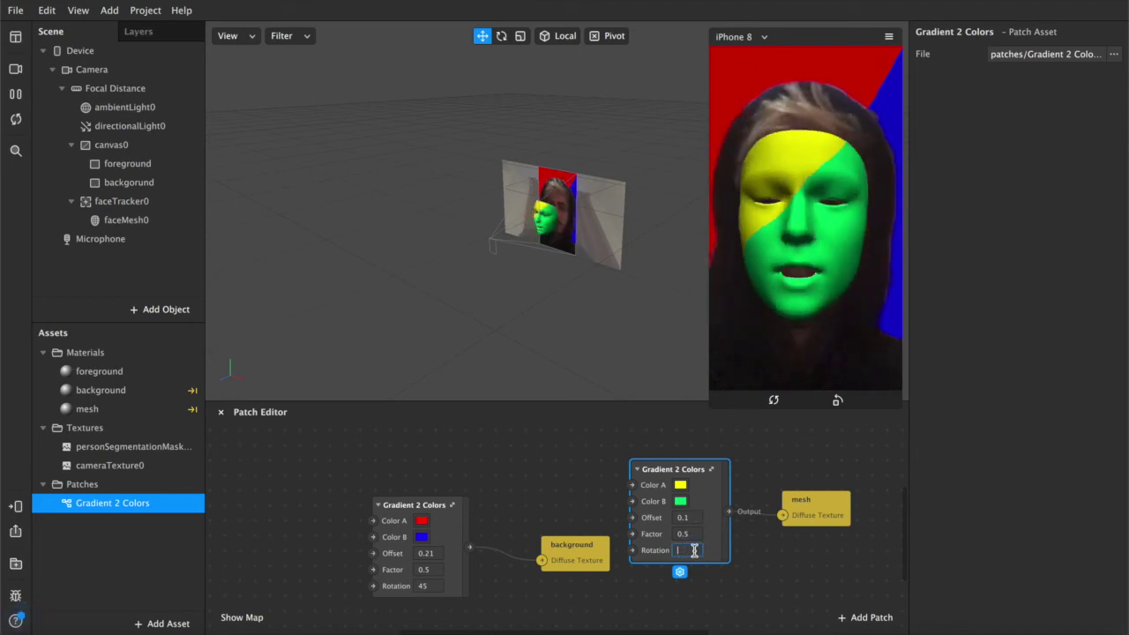
{"action": "key", "text": "Return"}
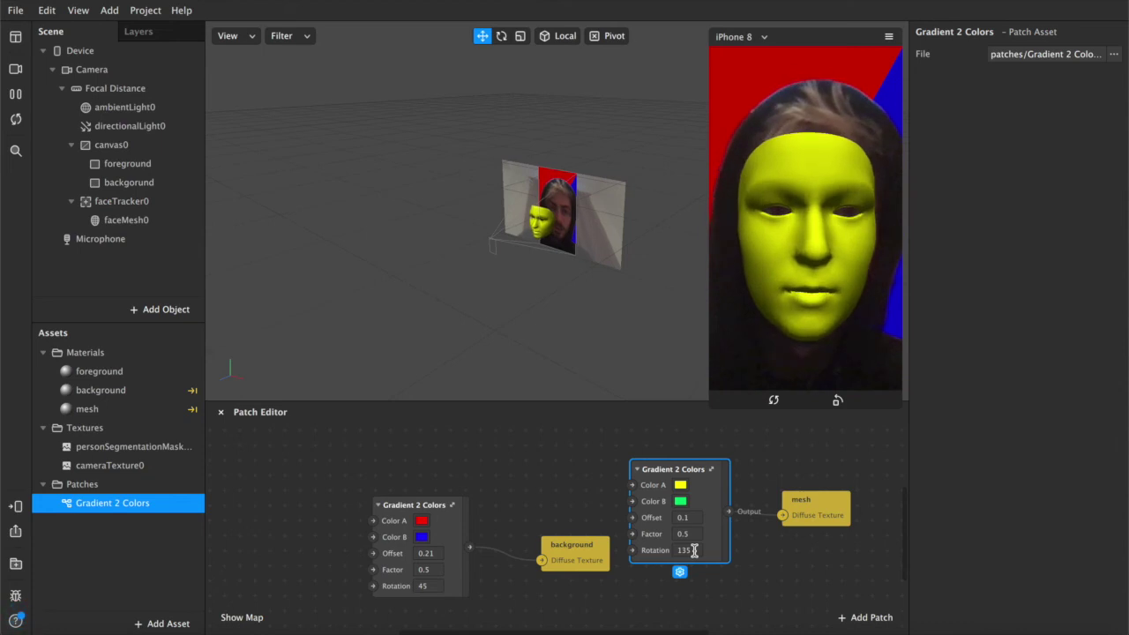
{"action": "left_click", "coordinate": [694, 550]}
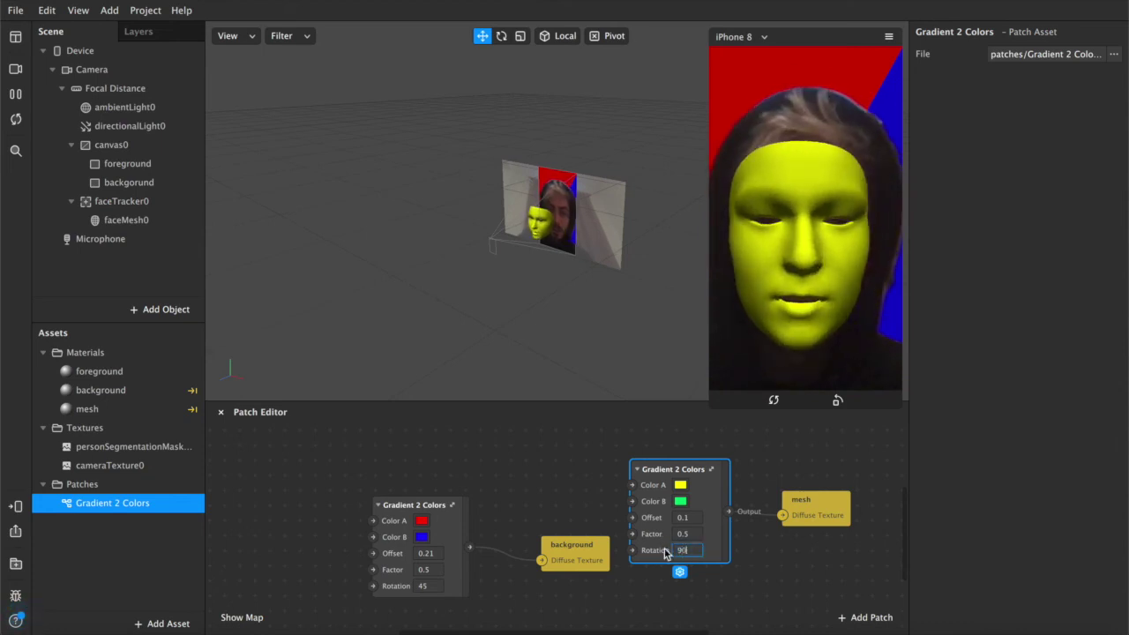
{"action": "type", "text": "180"}
{"action": "key", "text": "Return"}
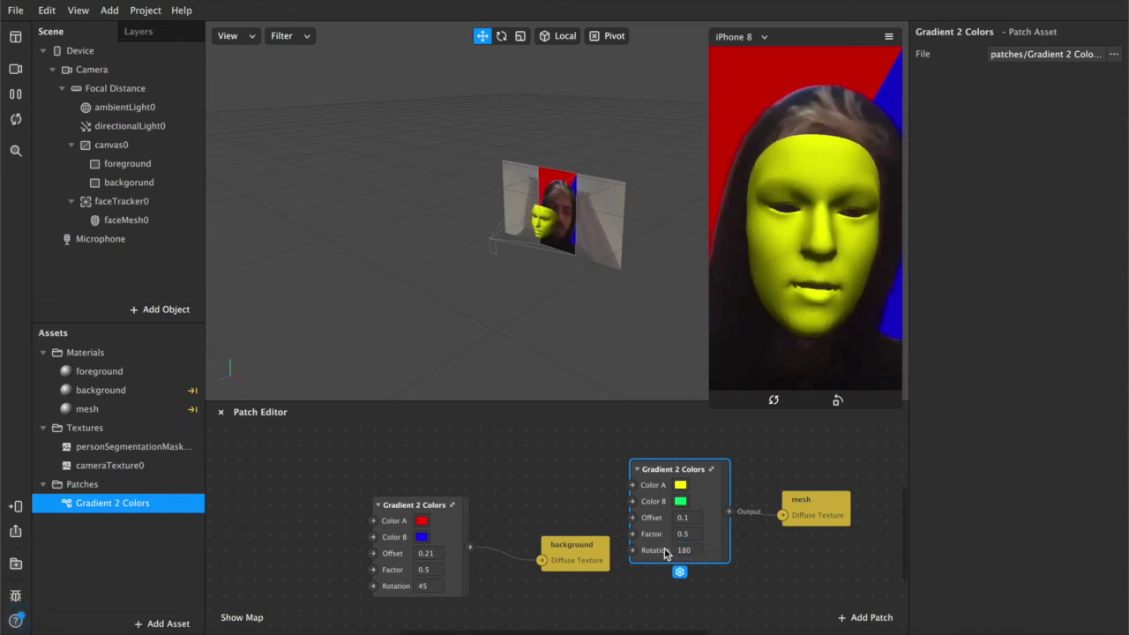
{"action": "left_click", "coordinate": [687, 549]}
{"action": "type", "text": "35"}
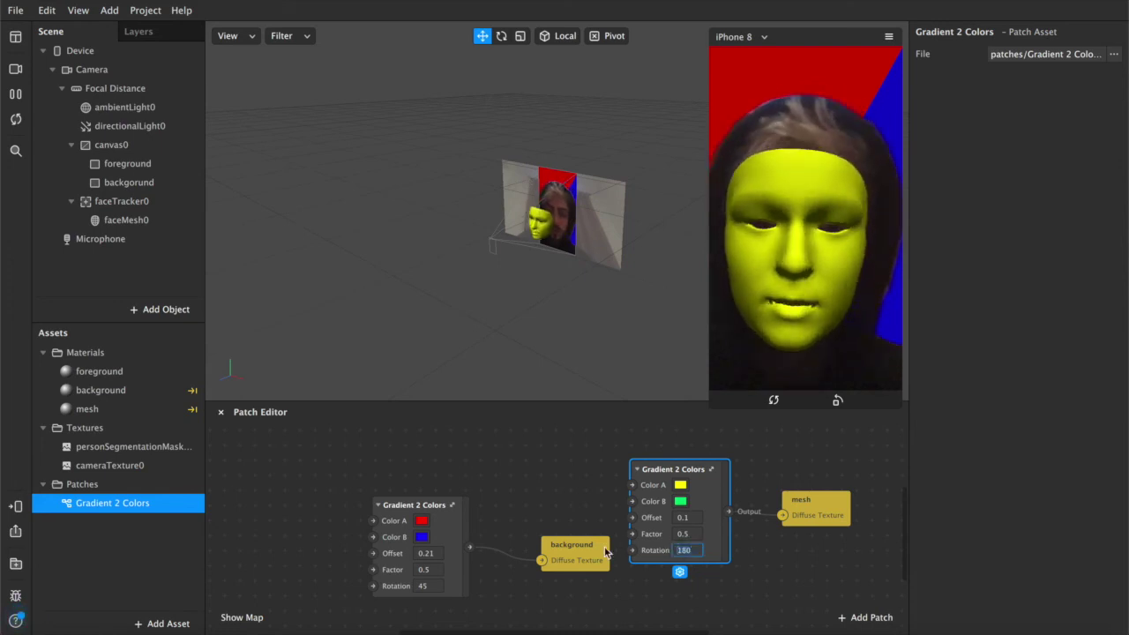
{"action": "key", "text": "Return"}
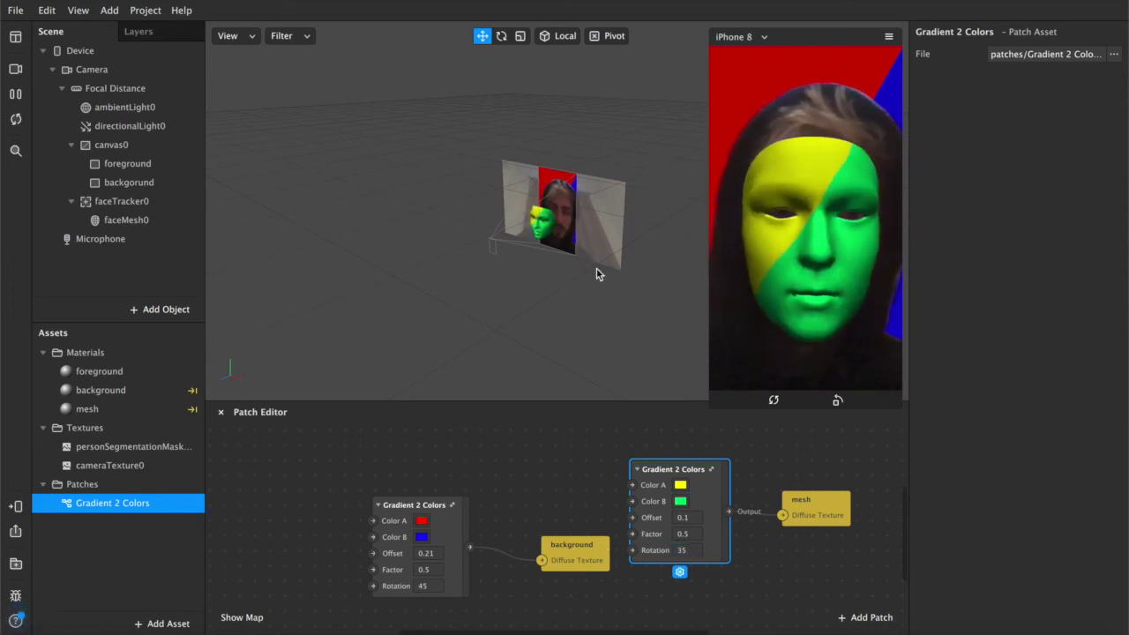
- Add a second Face Mesh under faceTracker0
{"action": "left_click", "coordinate": [135, 311]}
{"action": "left_click", "coordinate": [113, 208]}
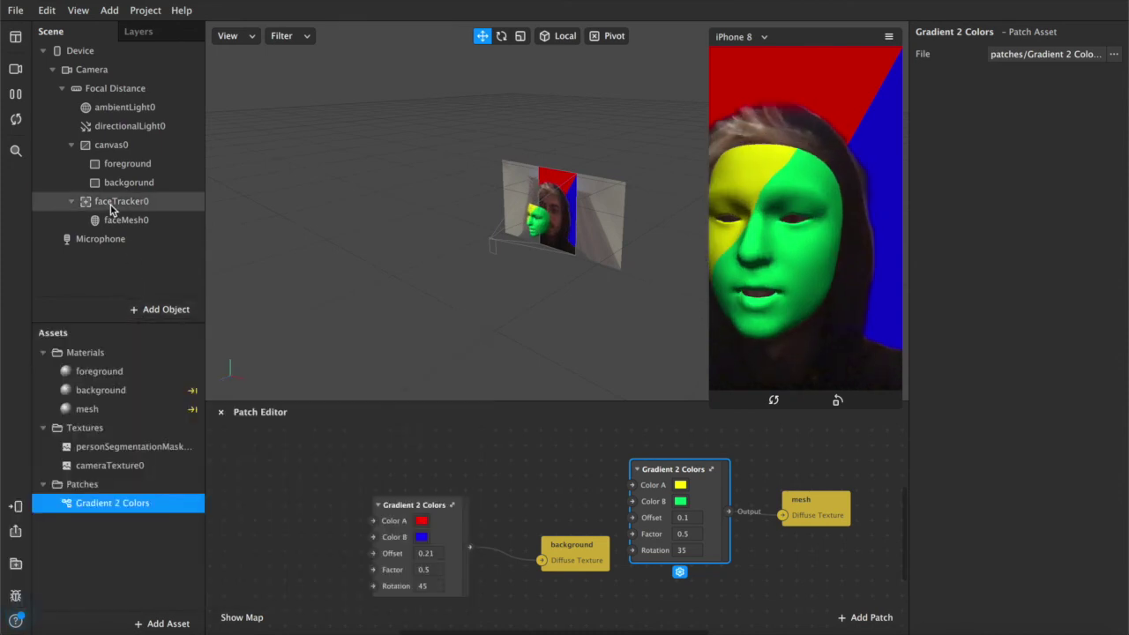
{"action": "left_click", "coordinate": [113, 207]}
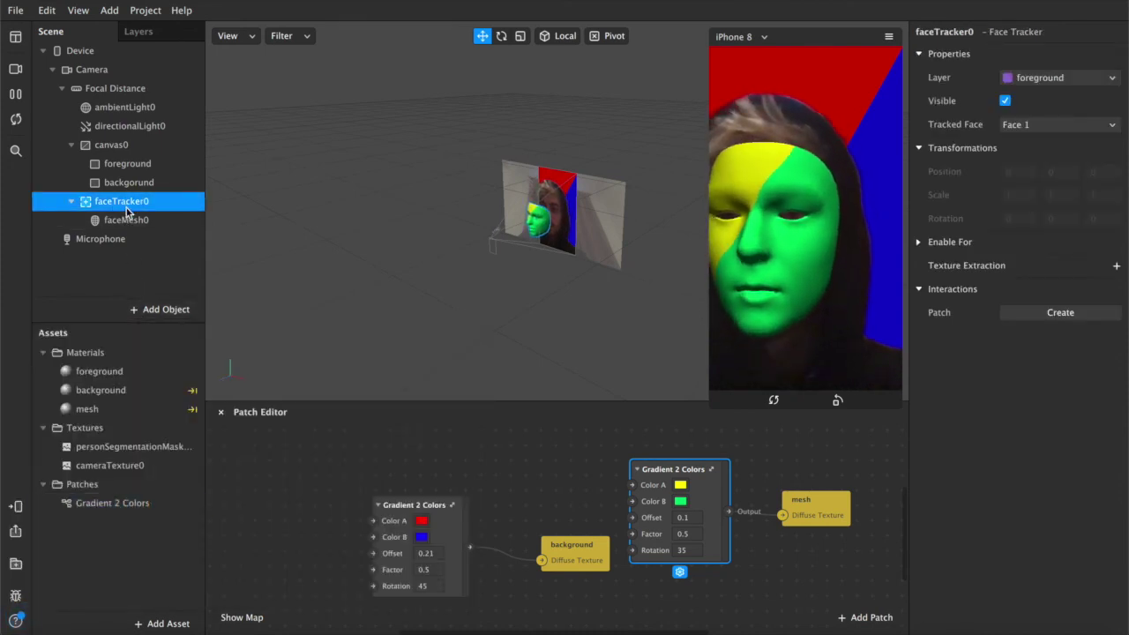
{"action": "right_click", "coordinate": [129, 207]}
{"action": "mouse_move", "coordinate": [181, 217]}
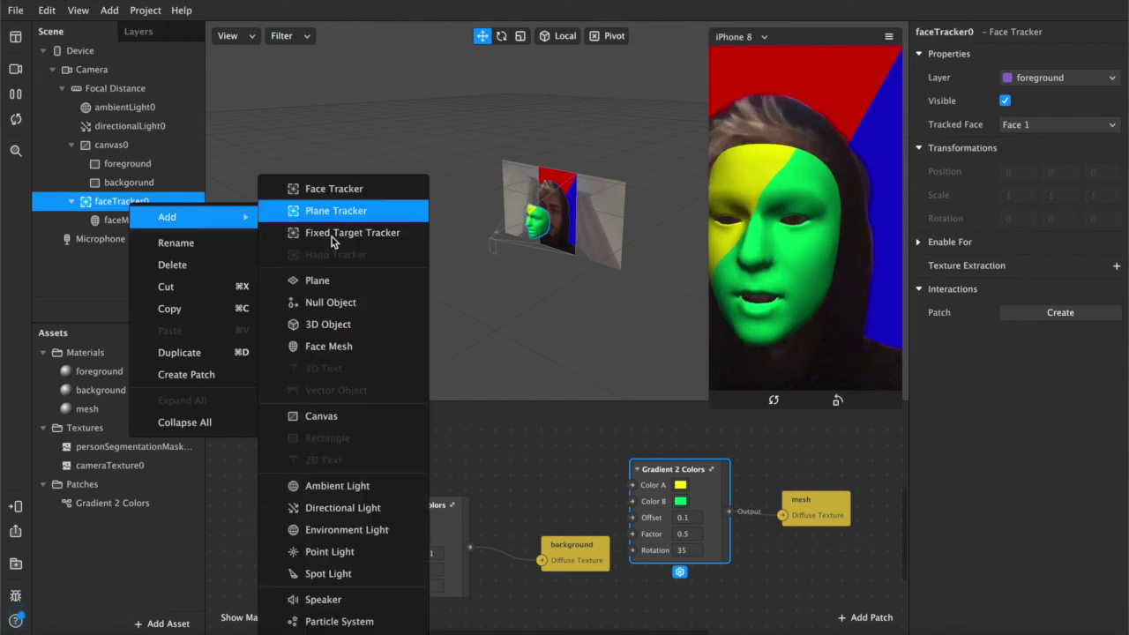
{"action": "left_click", "coordinate": [323, 347]}
{"action": "left_click_drag", "start_coordinate": [126, 239], "coordinate": [134, 194]}
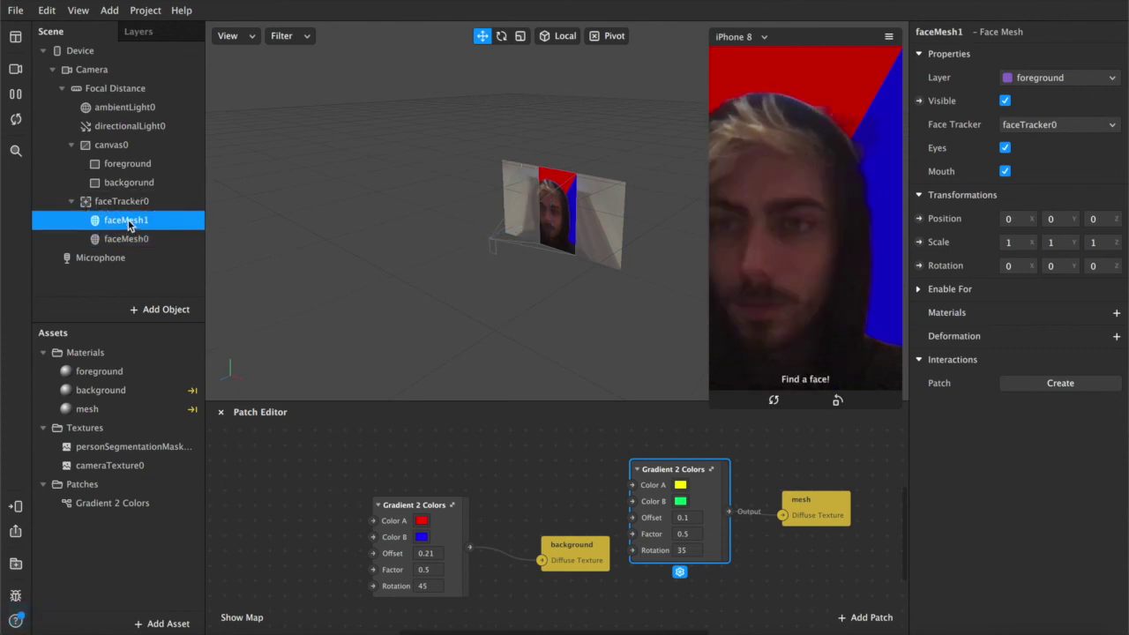
- Rename the new mesh 'eye/mouth' and turn off its Eyes option
{"action": "double_click", "coordinate": [128, 223]}
{"action": "type", "text": "eye/mouth"}
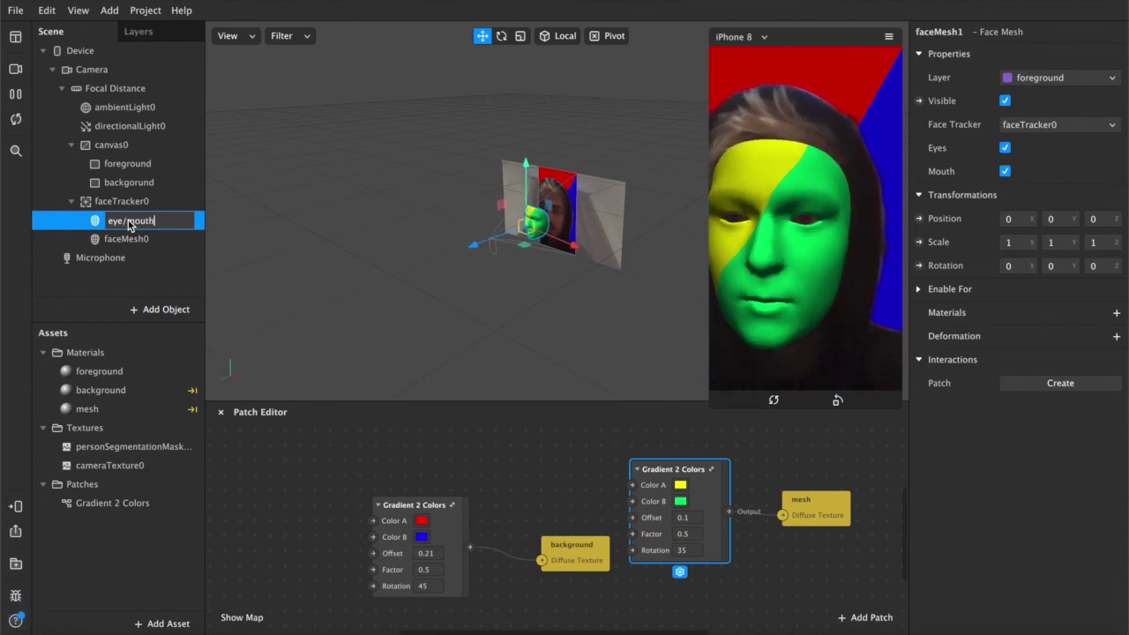
{"action": "key", "text": "Return"}
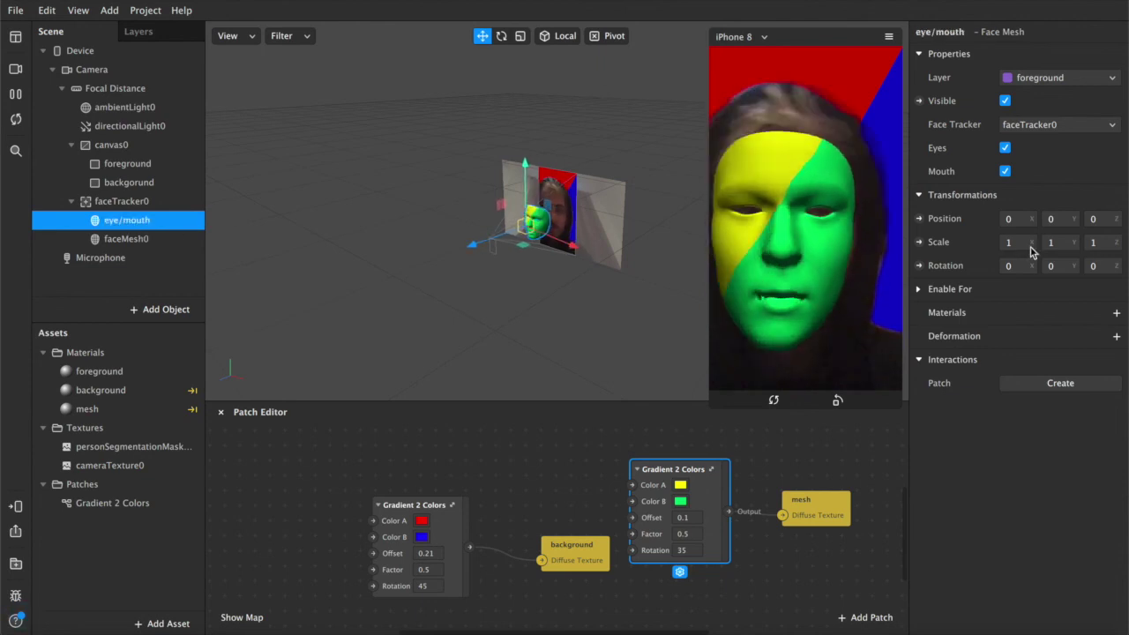
{"action": "left_click", "coordinate": [137, 245]}
{"action": "left_click", "coordinate": [139, 225]}
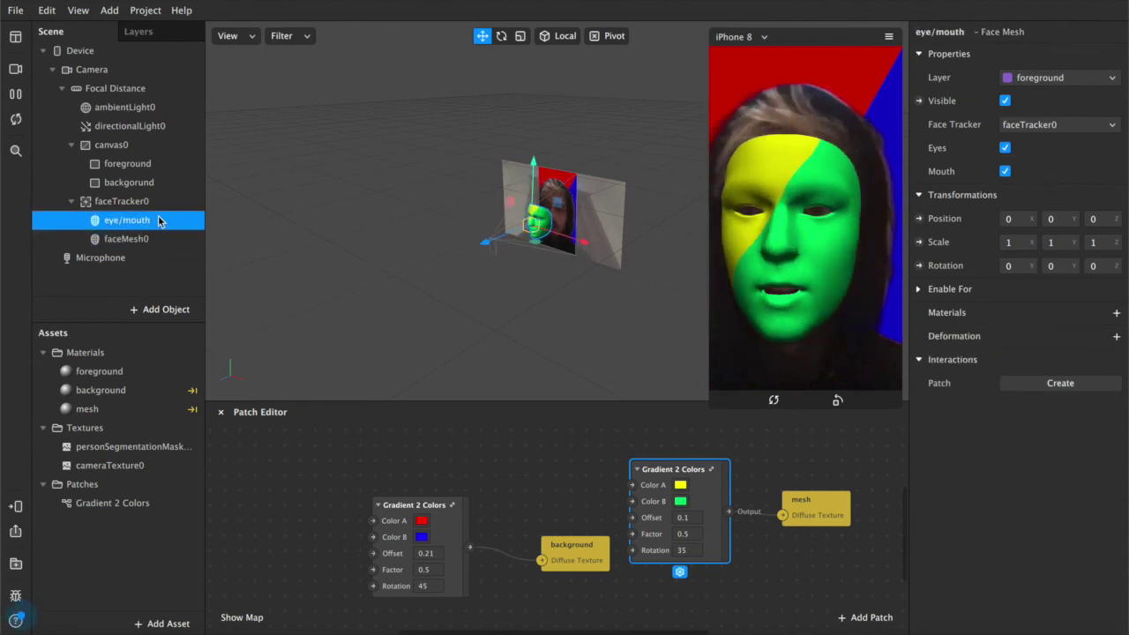
{"action": "left_click", "coordinate": [1005, 148]}
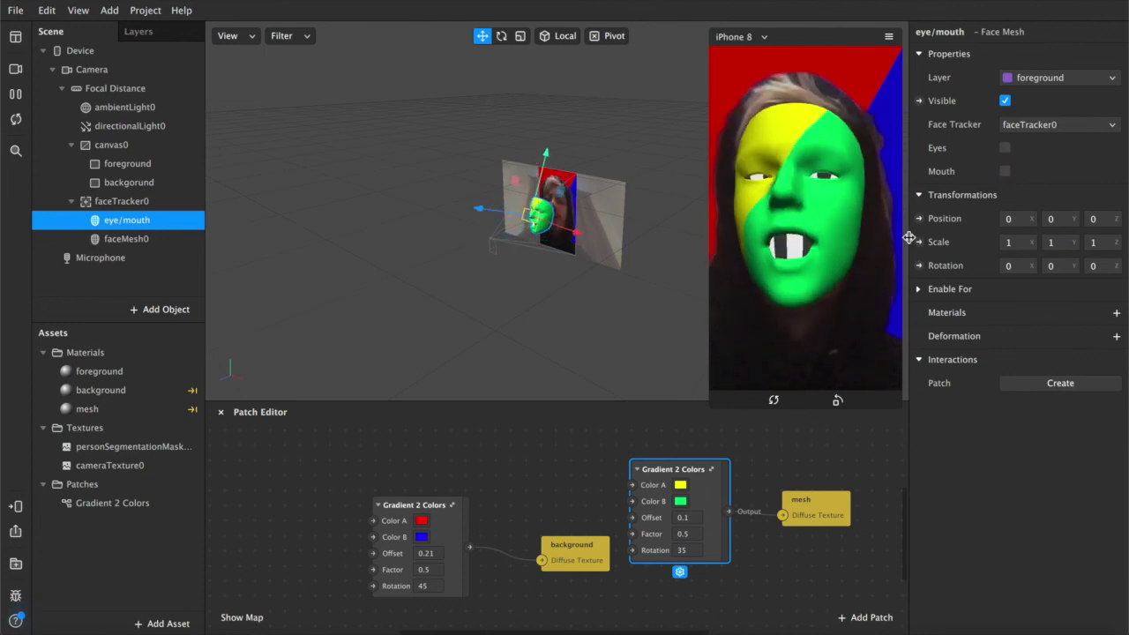
- Give the eye/mouth mesh a new Flat-shaded material named 'eyes/mouth'
{"action": "left_click", "coordinate": [1117, 312]}
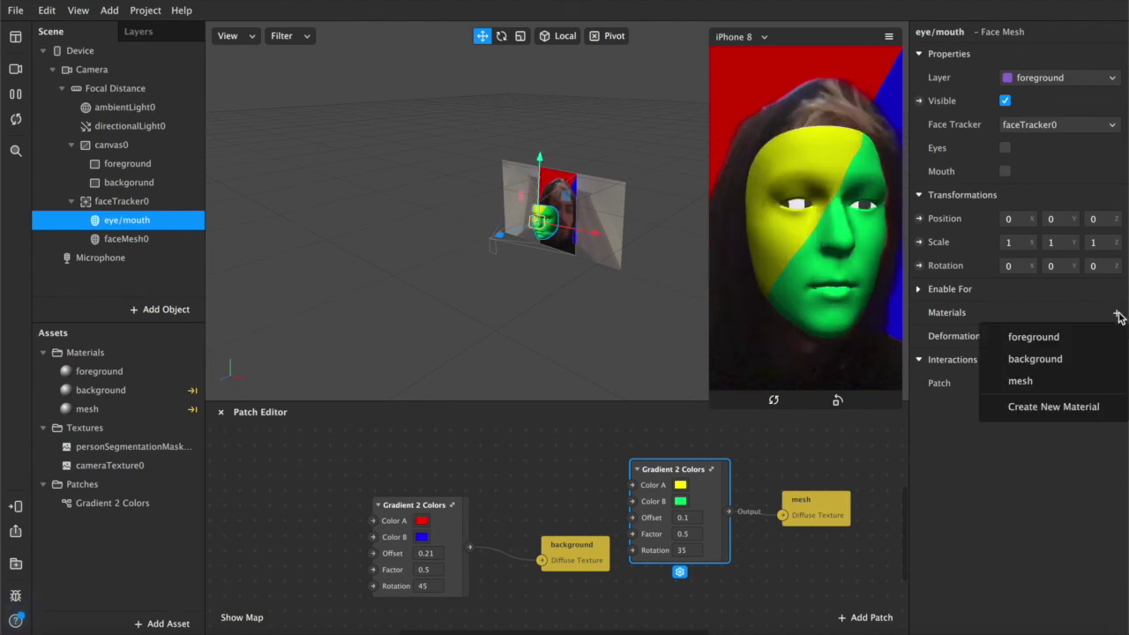
{"action": "left_click", "coordinate": [1025, 409]}
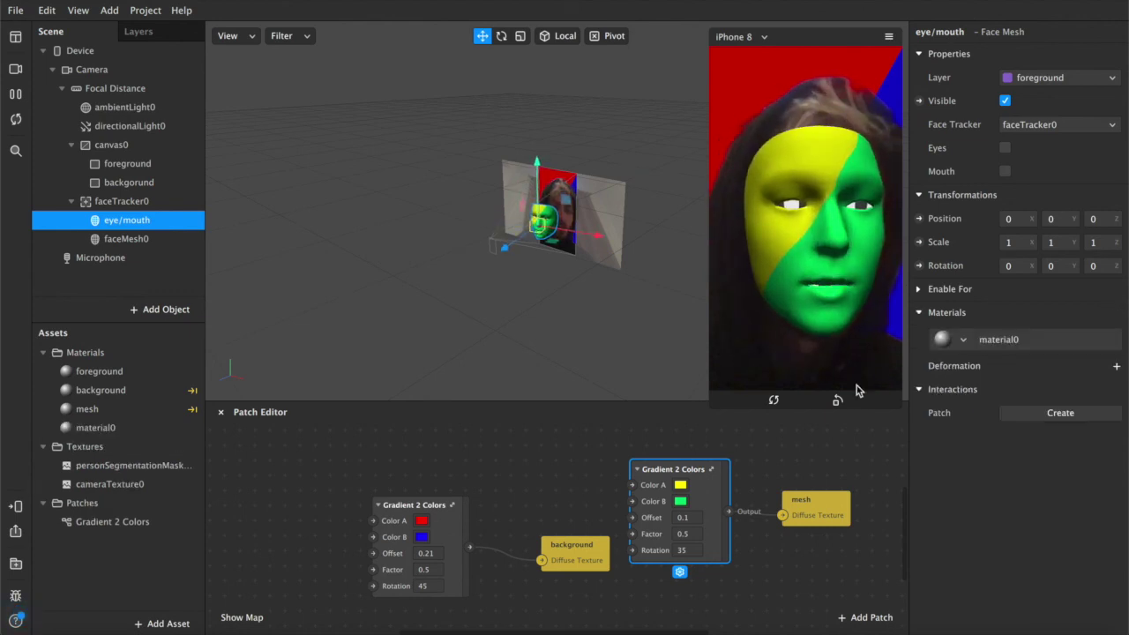
{"action": "double_click", "coordinate": [97, 428]}
{"action": "type", "text": "eyes/mouth"}
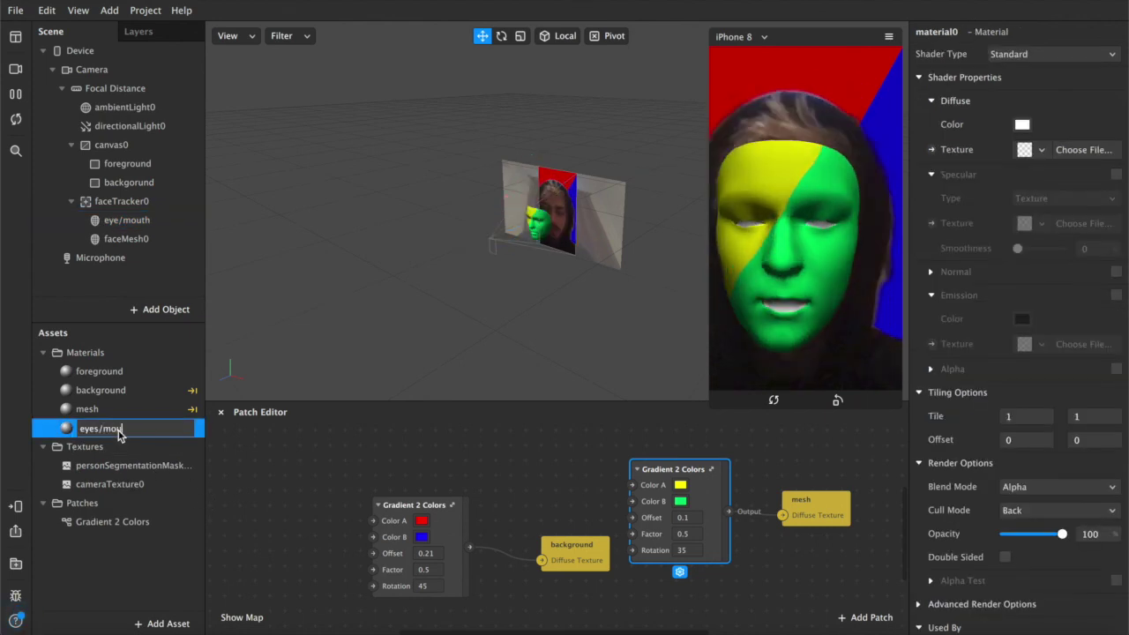
{"action": "key", "text": "Return"}
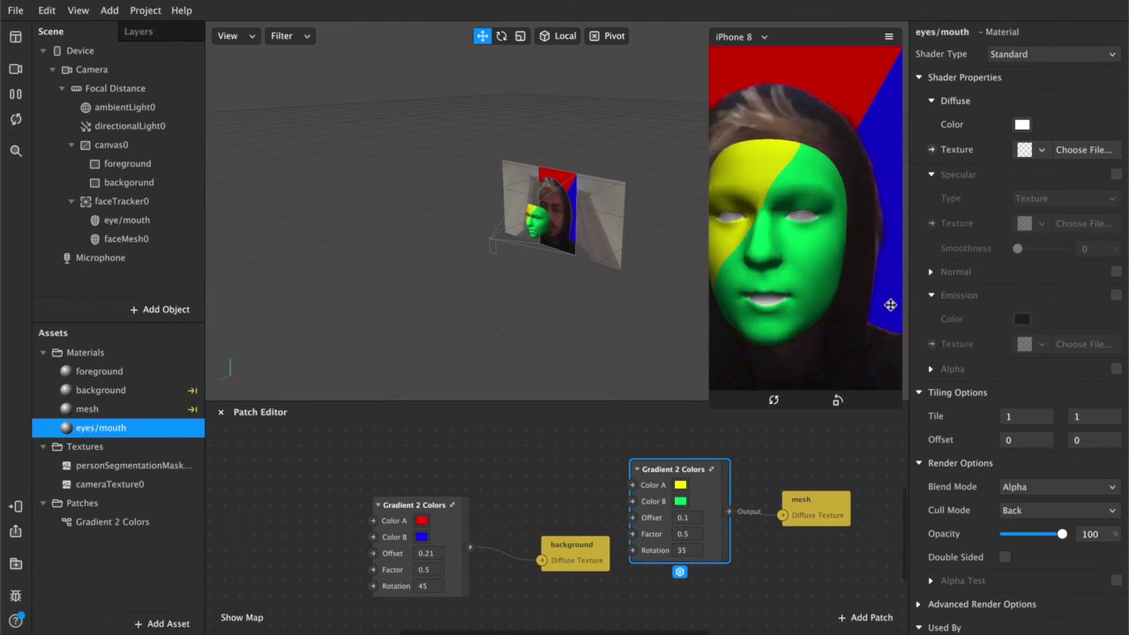
{"action": "left_click", "coordinate": [1026, 55]}
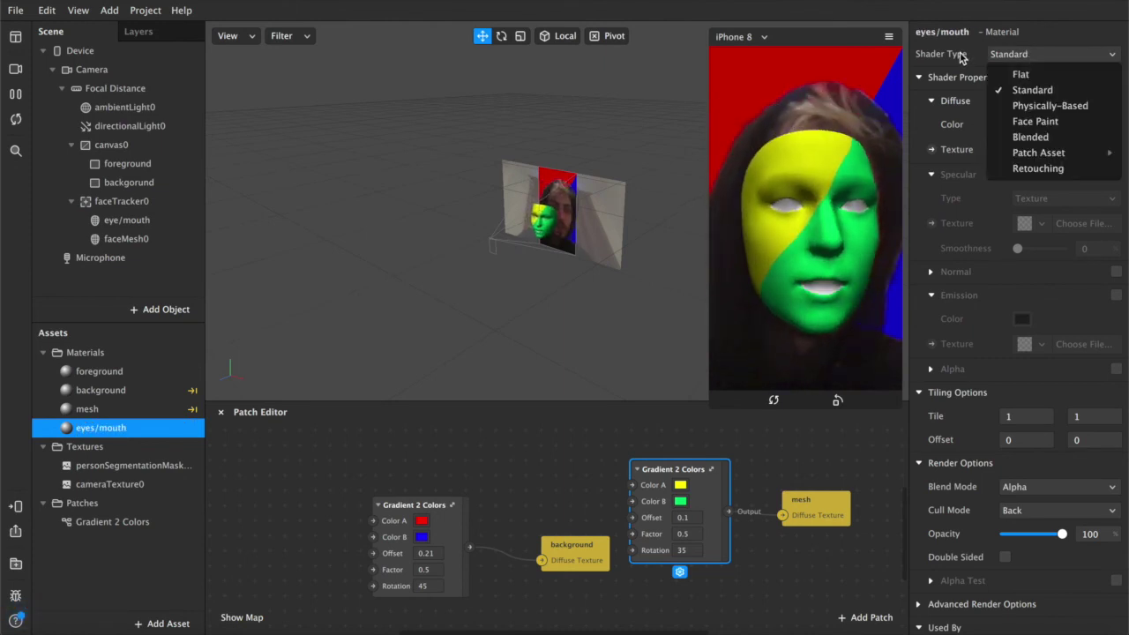
{"action": "left_click", "coordinate": [1019, 74]}
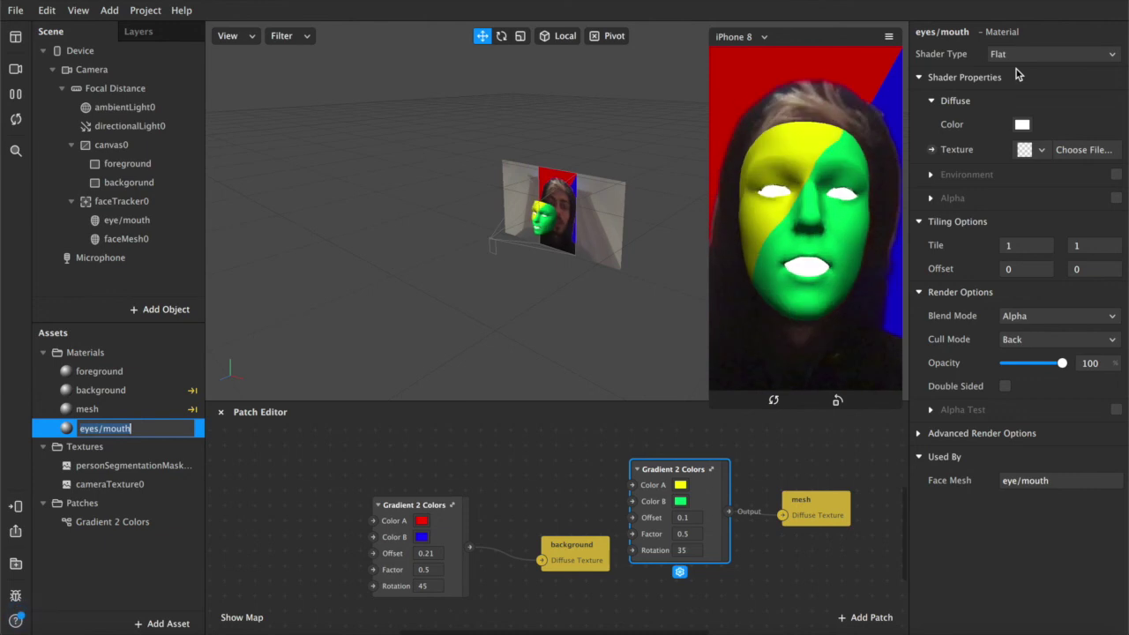